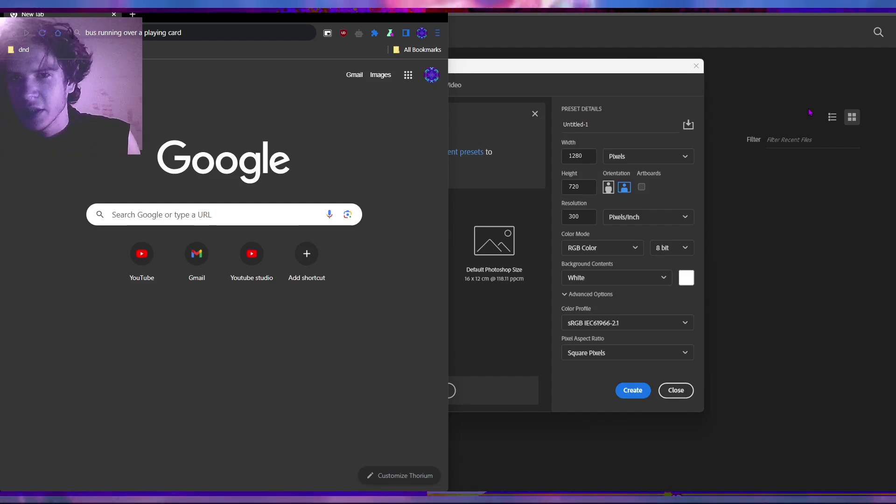
Step: Search Google for 'bus running over a playing card' and show the image results
left_click(248, 40)
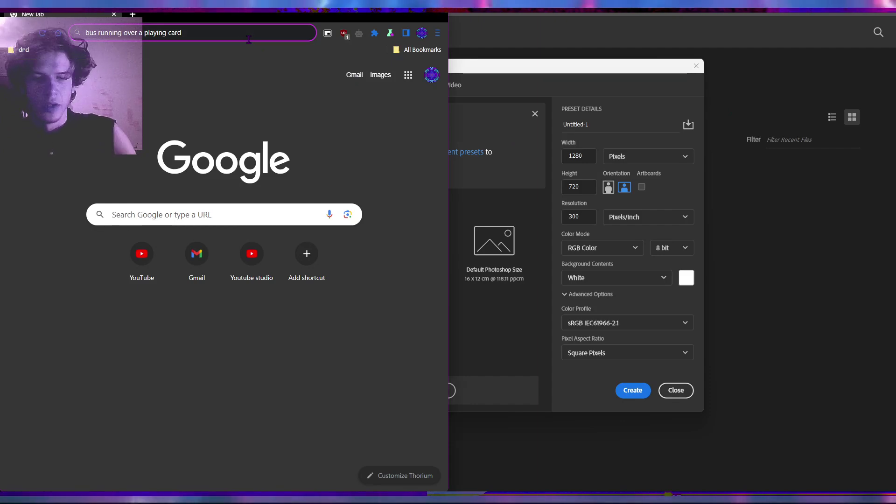
key("Return")
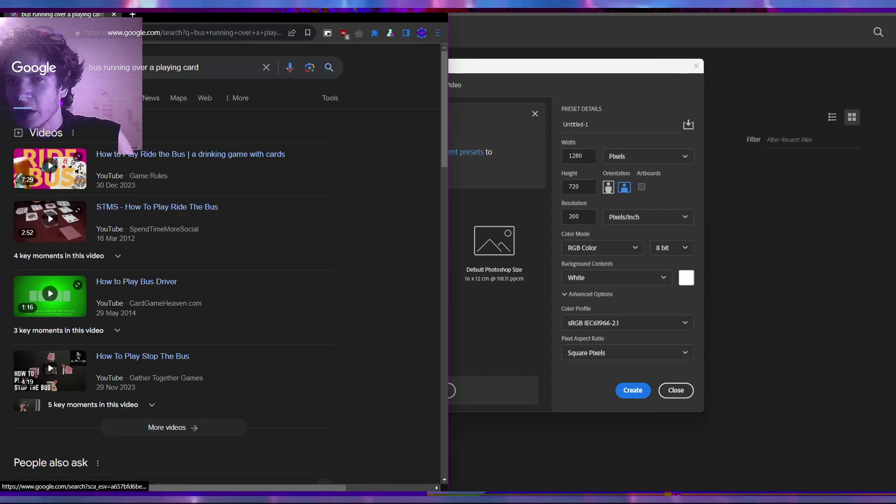
left_click(64, 98)
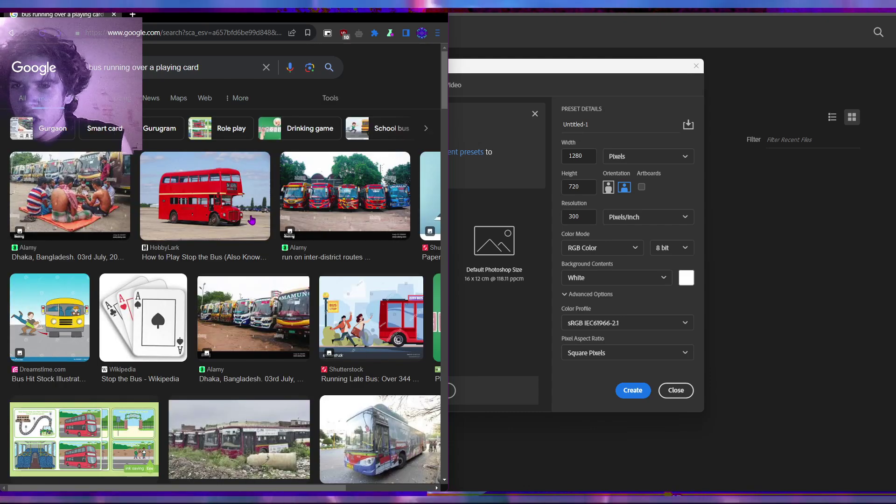
scroll(251, 220, "down", 1)
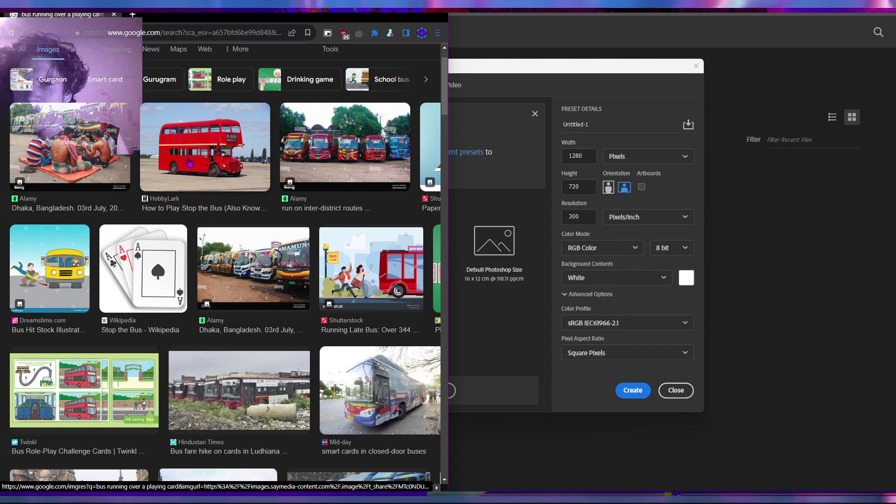
scroll(190, 162, "down", 3)
scroll(189, 163, "down", 3)
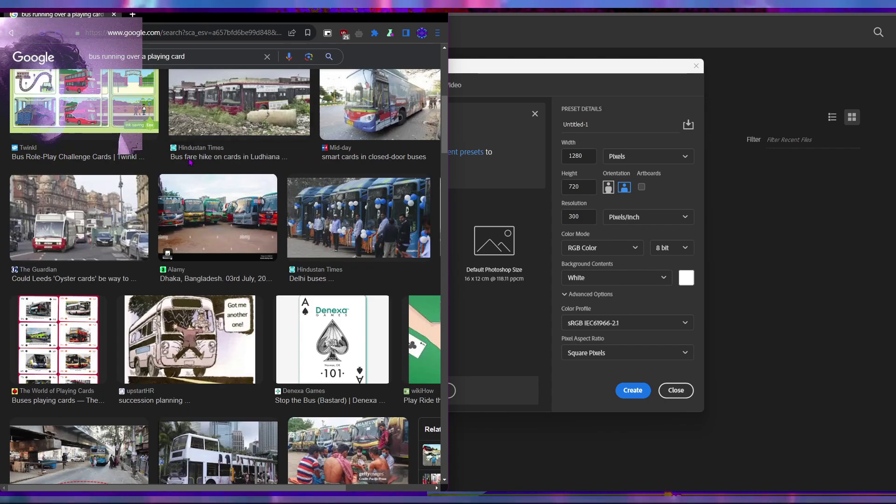
scroll(189, 163, "down", 1)
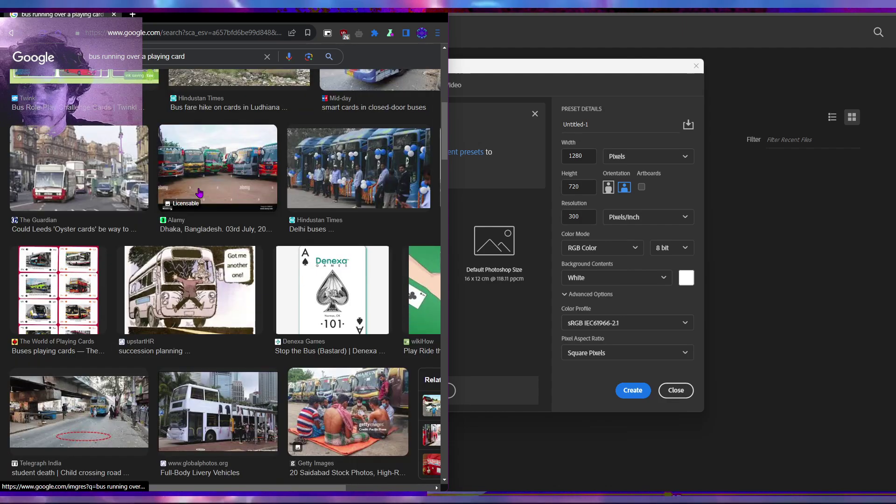
scroll(200, 194, "down", 1)
scroll(199, 194, "up", 5)
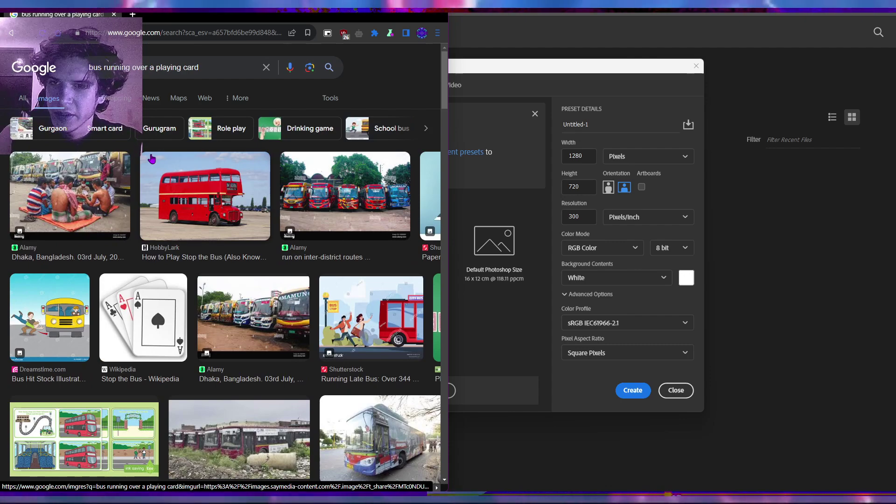
Step: Save the red double-decker bus photo into Pictures as download.jpg
right_click(210, 202)
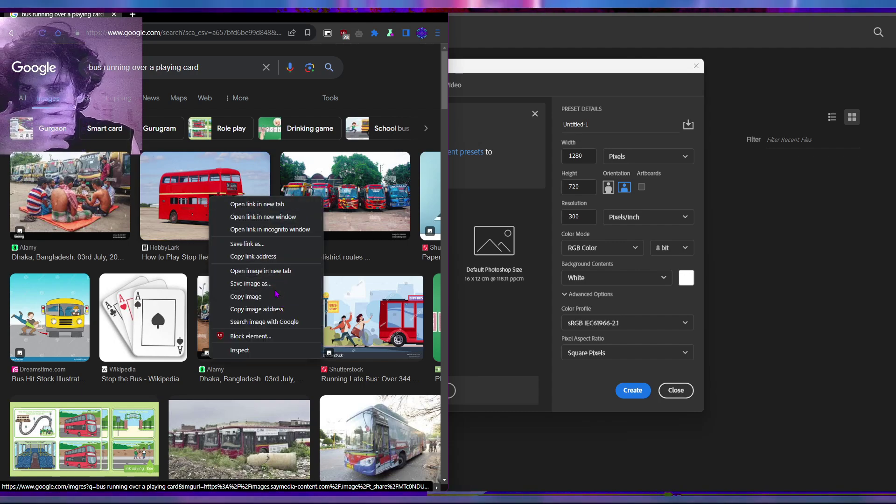
left_click(251, 283)
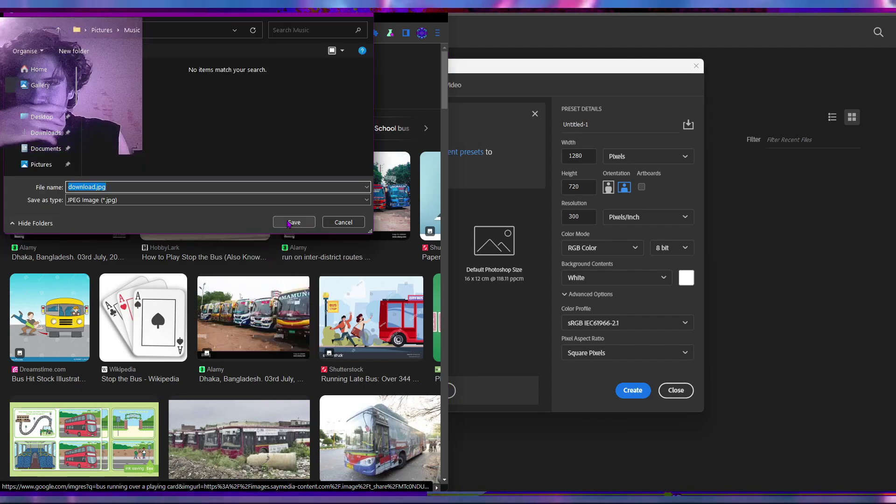
left_click(102, 30)
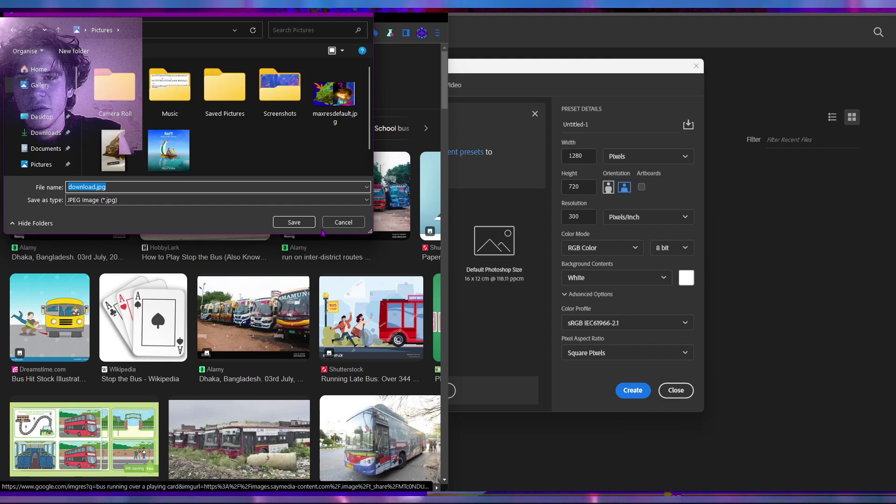
left_click(294, 222)
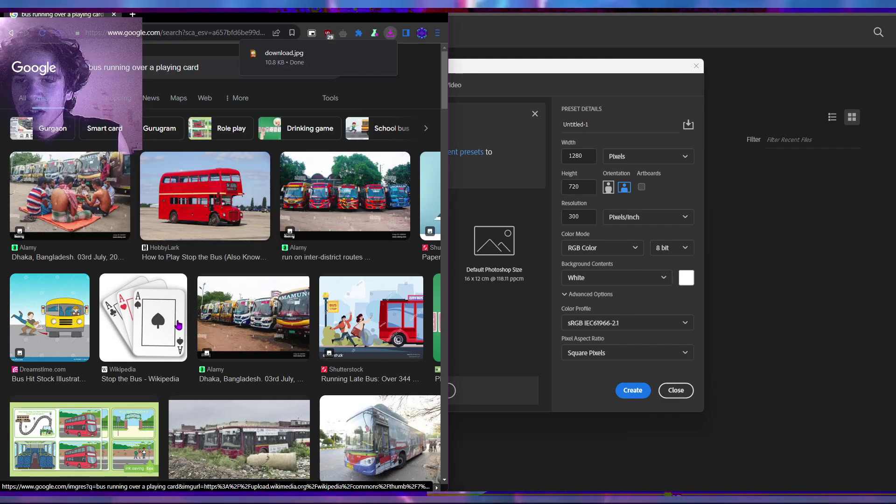
scroll(178, 301, "down", 2)
scroll(189, 283, "down", 2)
scroll(200, 266, "down", 3)
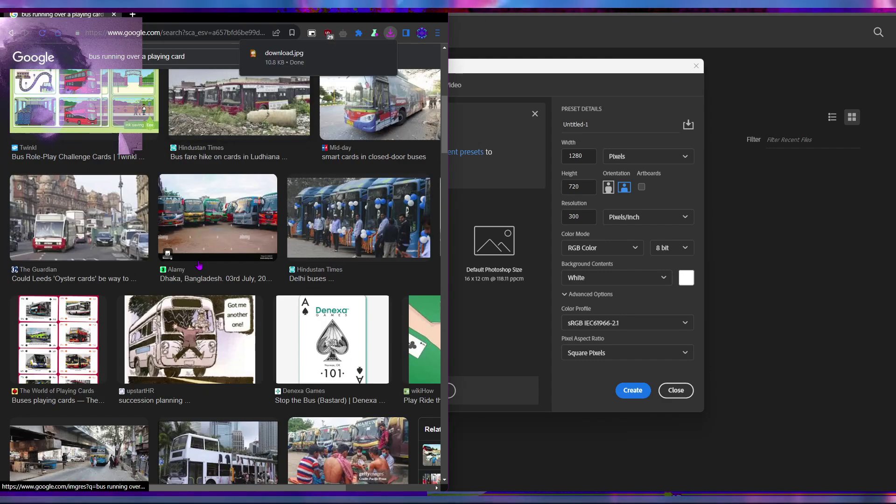
scroll(197, 245, "up", 2)
scroll(195, 196, "up", 2)
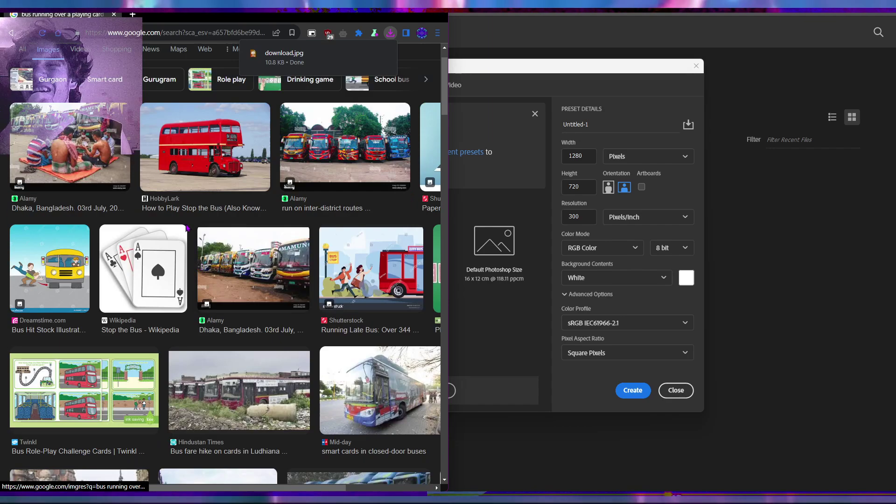
scroll(192, 162, "up", 2)
scroll(194, 141, "down", 3)
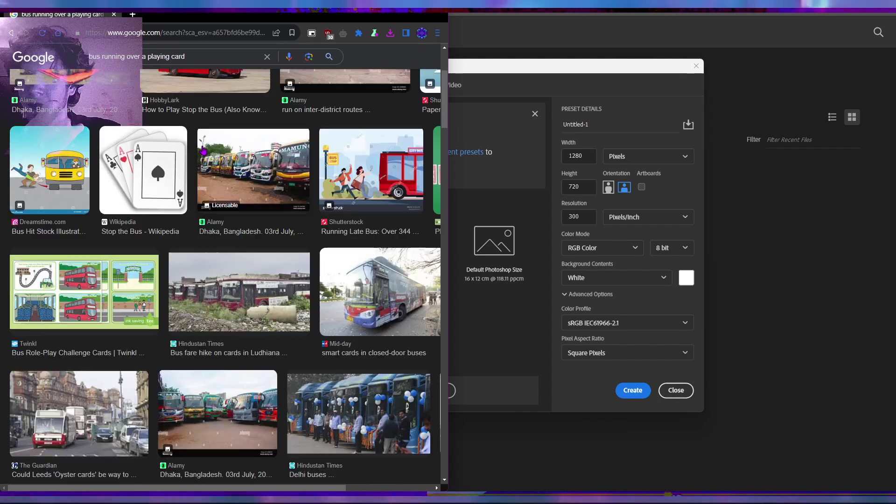
scroll(203, 105, "up", 3)
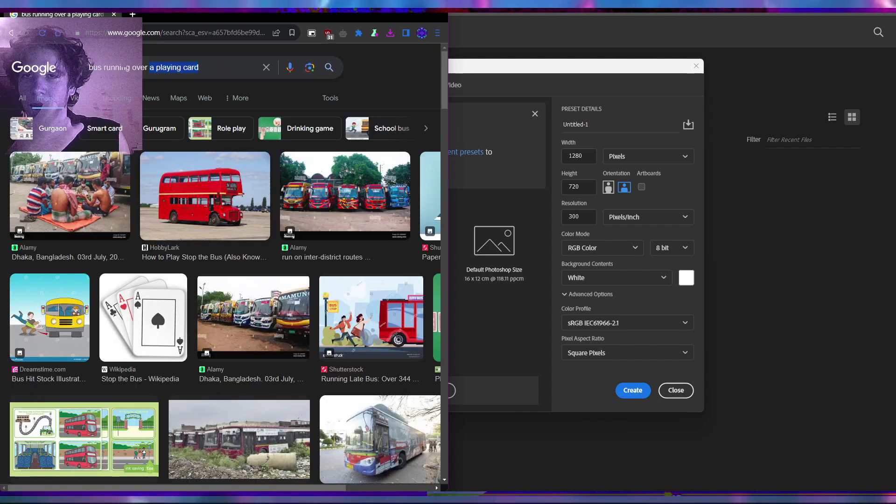
type("qu")
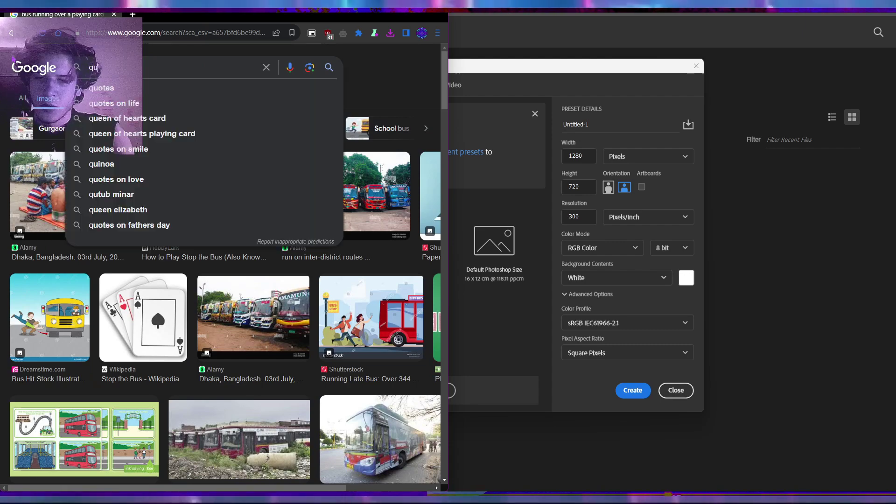
type("a")
Step: Search images for queen and jack cards and preview the Getty Jack Queen King illustration
key("BackSpace")
type("e")
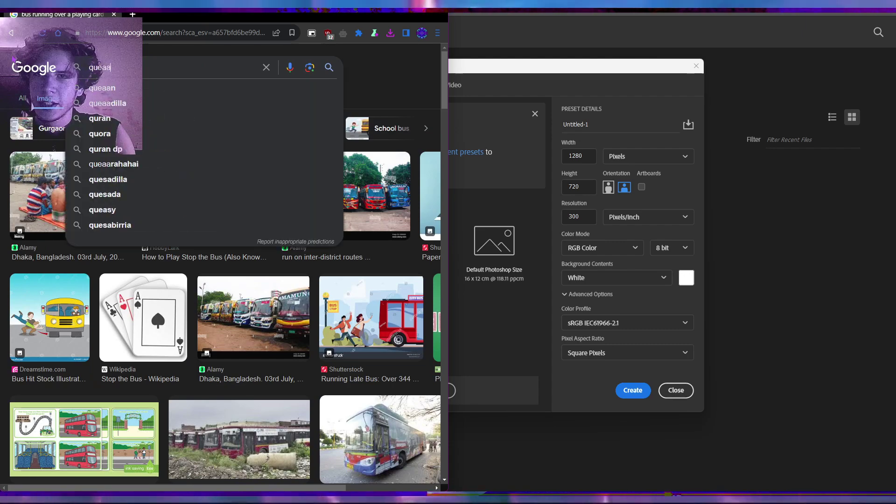
type("aan jacck")
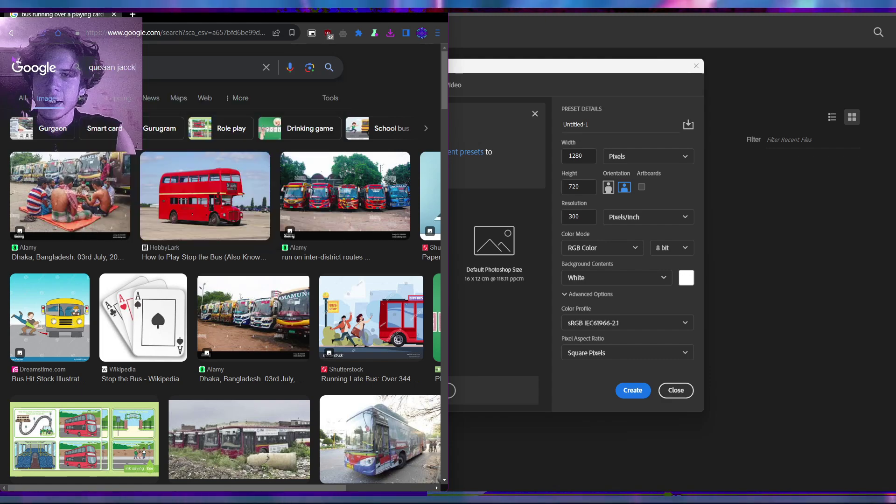
key("Return")
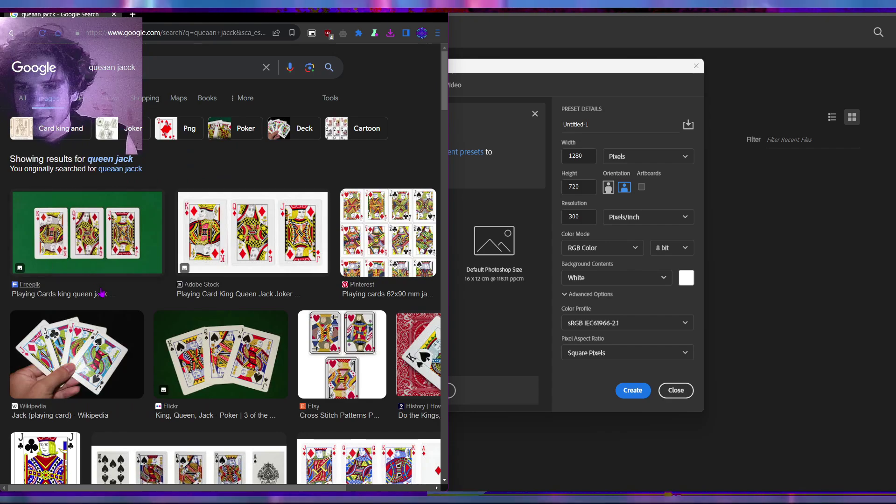
scroll(102, 293, "down", 5)
scroll(231, 331, "down", 3)
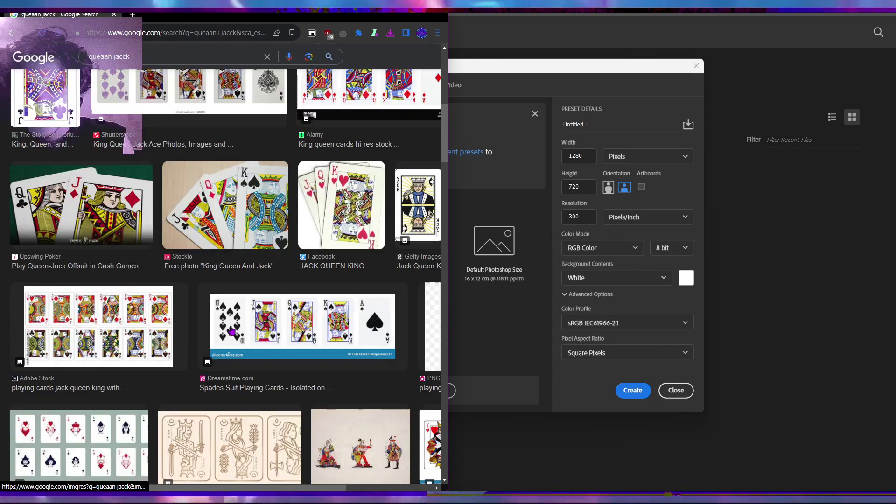
scroll(231, 325, "up", 2)
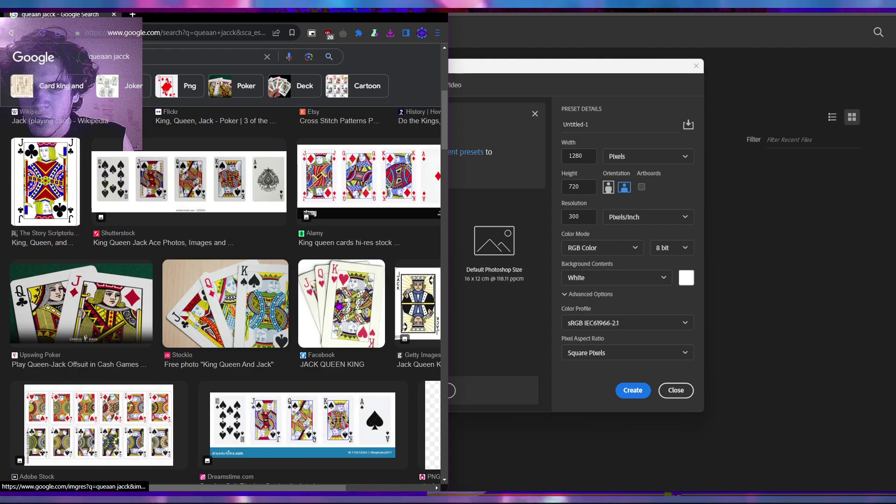
left_click(405, 311)
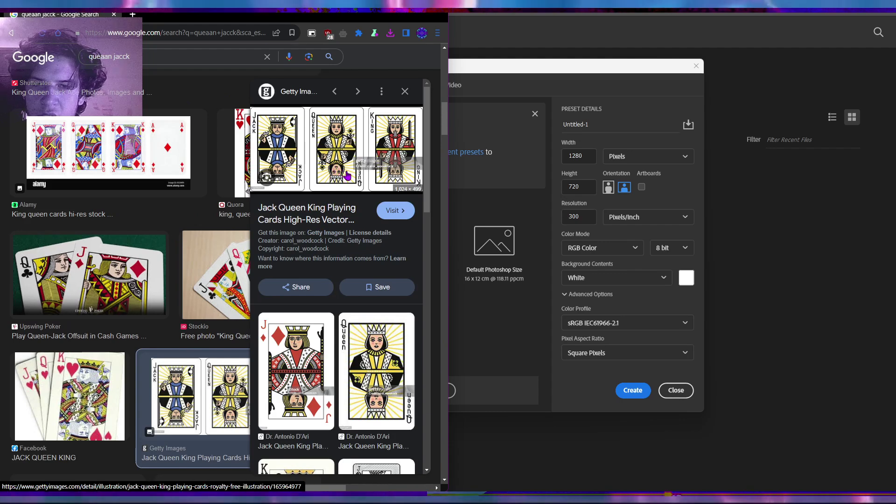
Step: Save the Getty Jack Queen King illustration to Pictures and return to Photoshop's New Document dialog
right_click(331, 158)
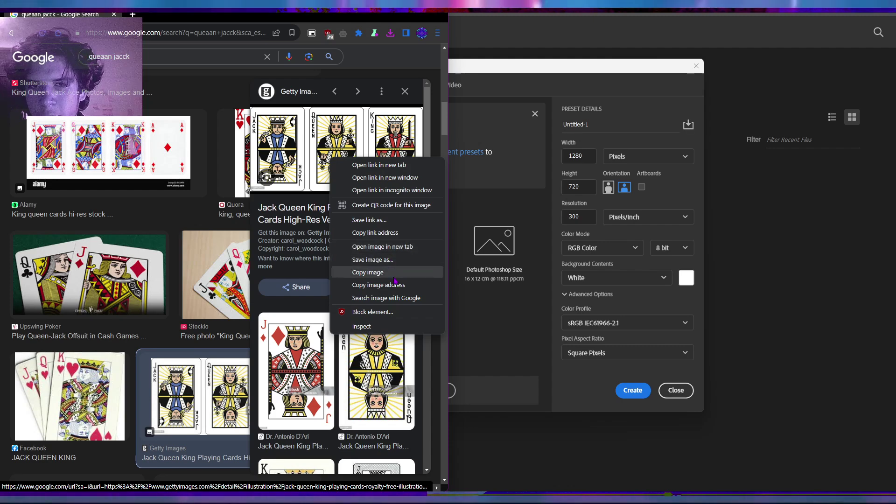
left_click(378, 259)
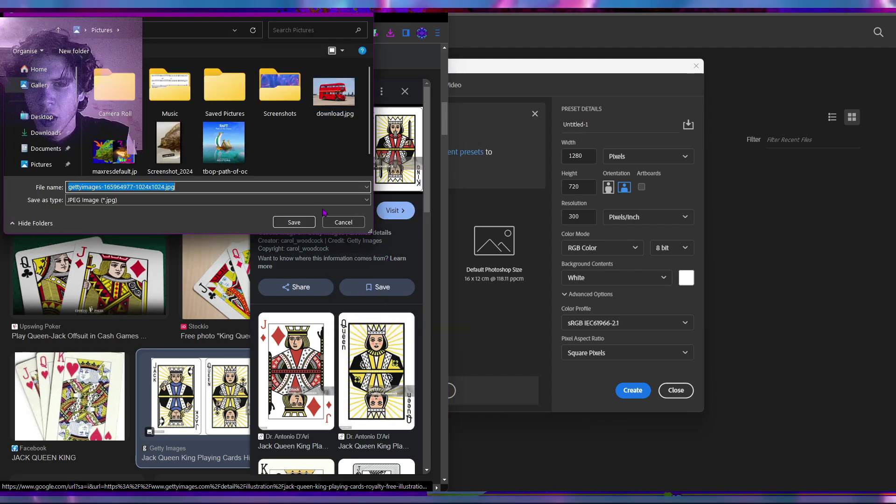
left_click(313, 223)
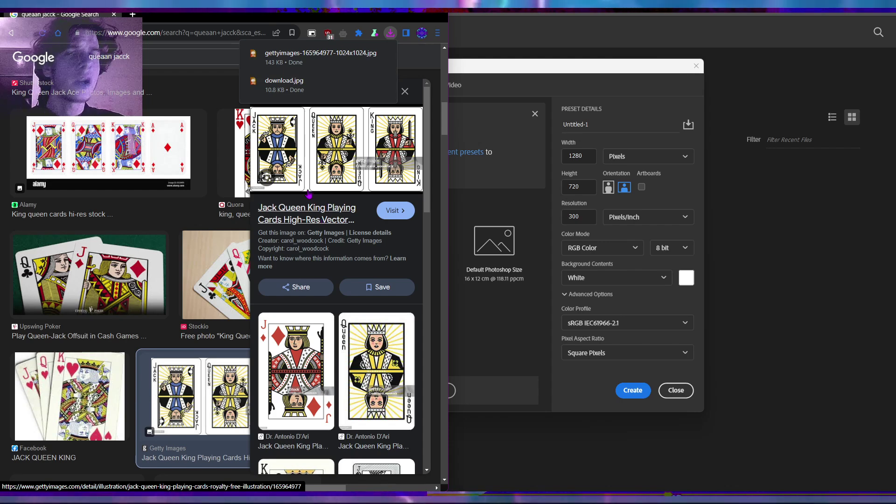
left_click(486, 106)
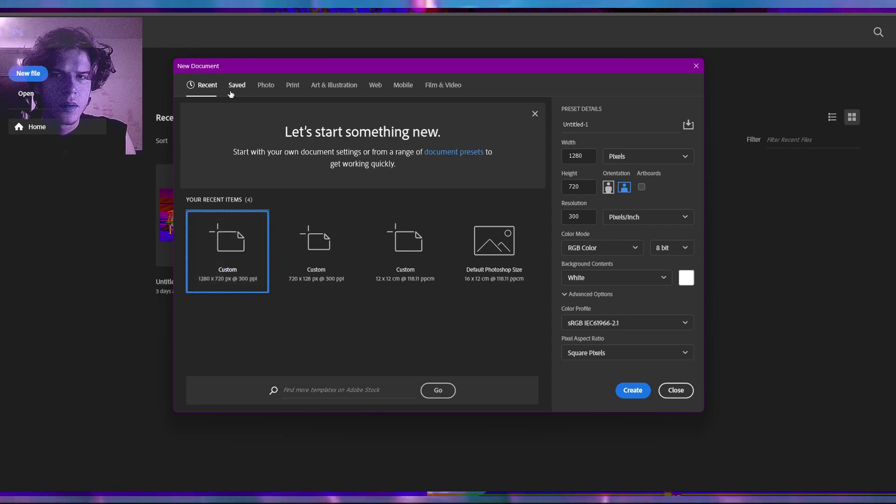
Step: Create the blank white 1280×720 px, 300 ppi document Untitled-1
mouse_move(251, 67)
left_mouse_down()
mouse_move(369, 110)
mouse_move(257, 122)
left_mouse_up()
left_click(614, 403)
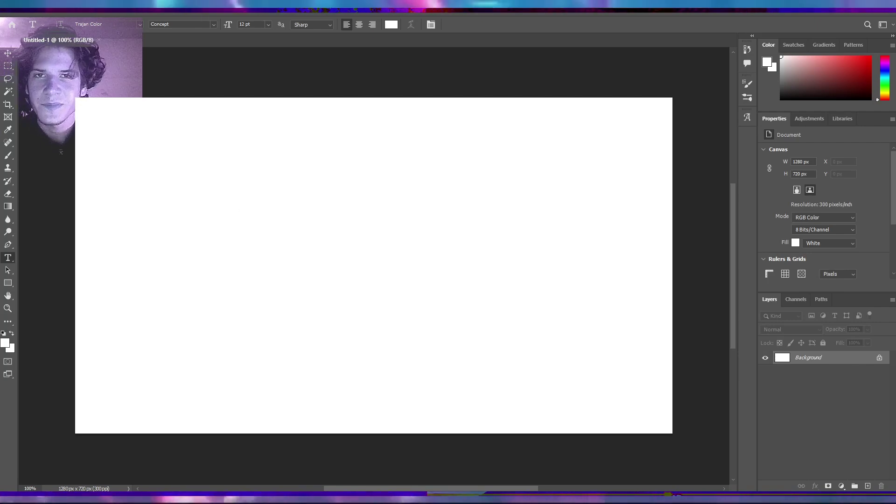
Step: Place the Getty card image and download.jpg from Pictures onto the canvas as layers
key("alt+Tab")
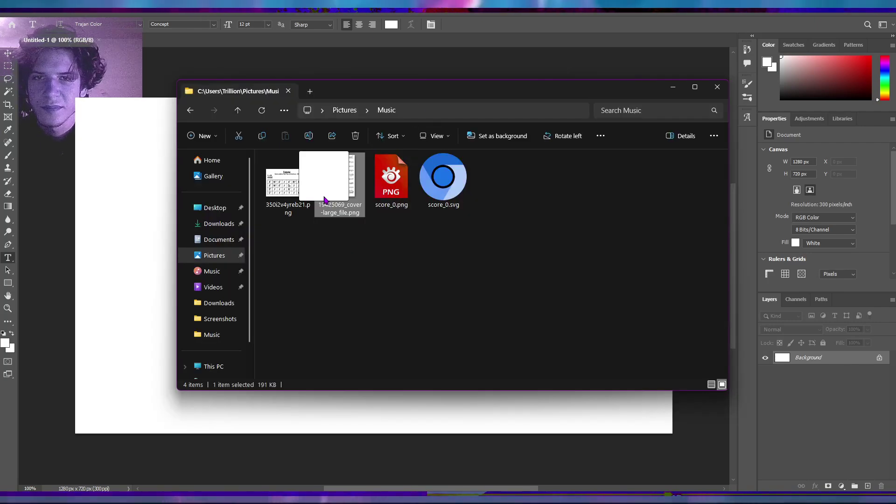
left_click(345, 109)
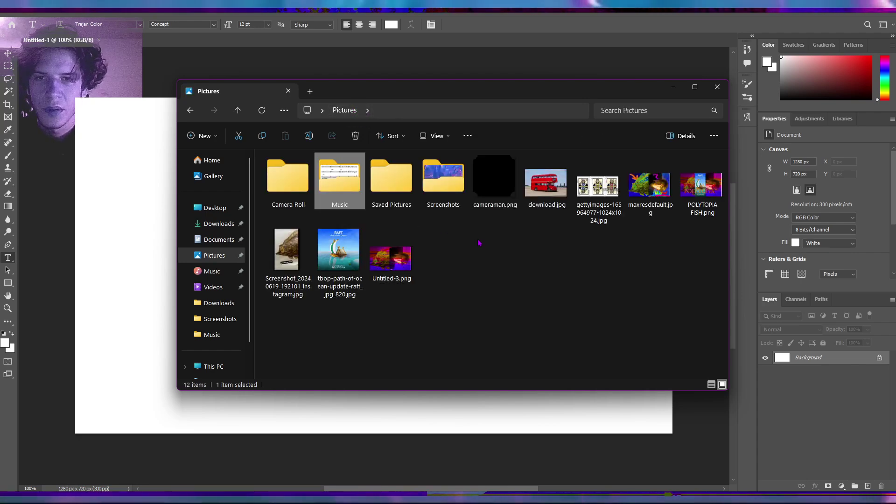
left_click_drag(597, 203, 129, 186)
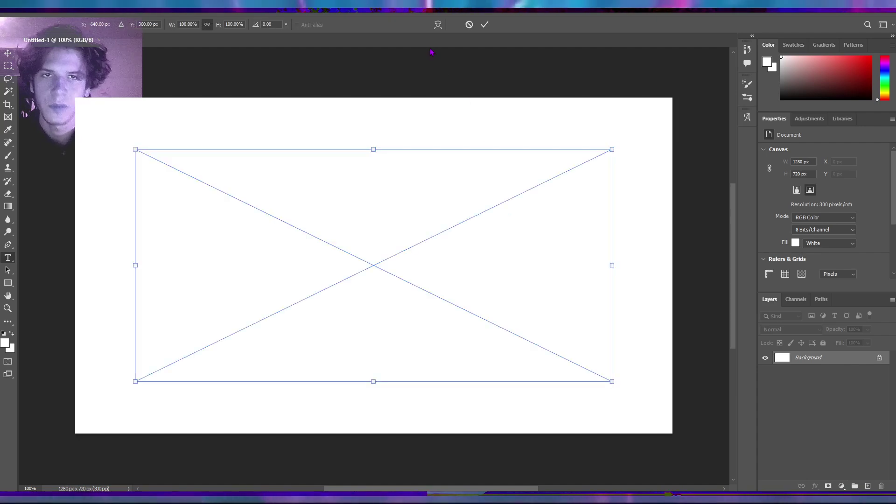
key("Return")
key("alt+Tab")
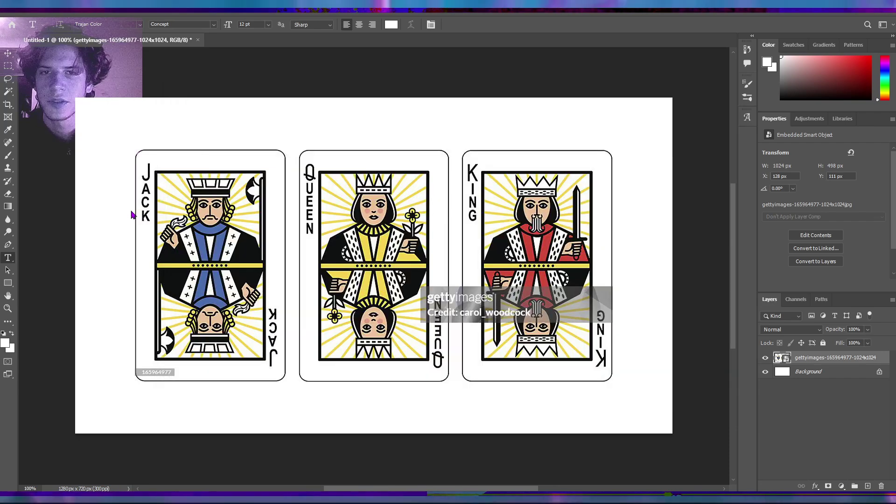
left_click_drag(546, 183, 352, 279)
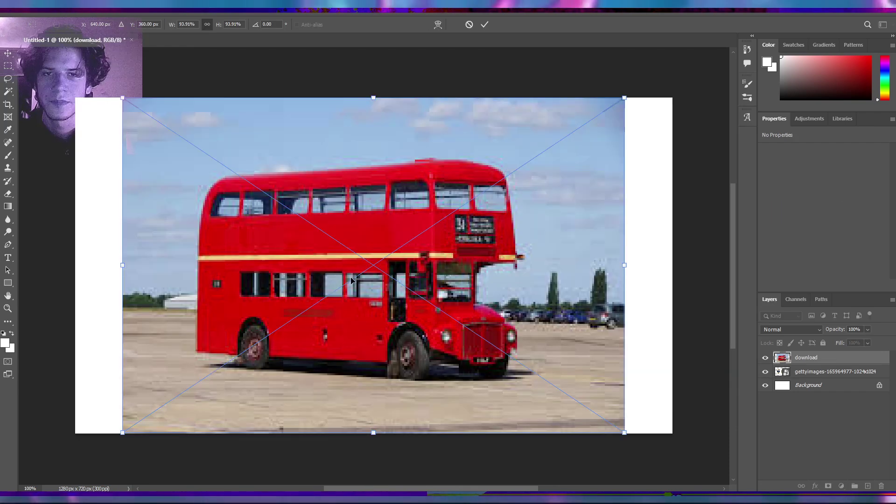
Step: Commit the bus photo, move it up-left and scale it to about 114%
key("Return")
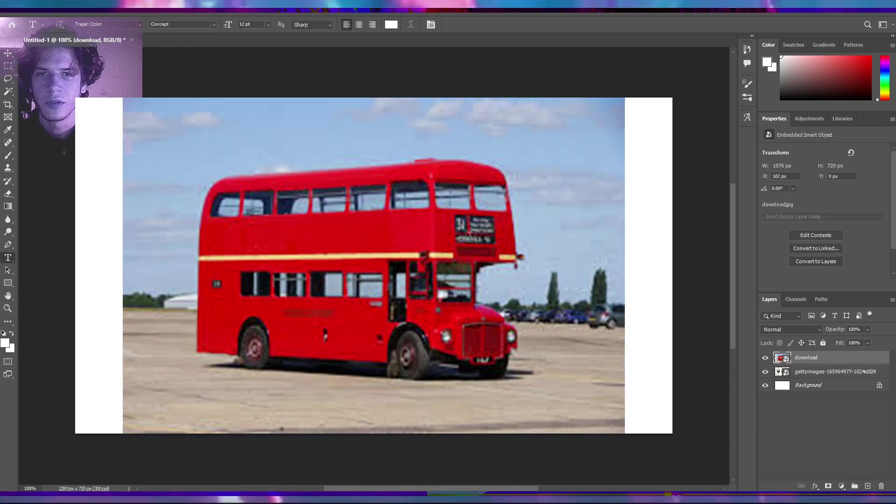
key("ctrl+t")
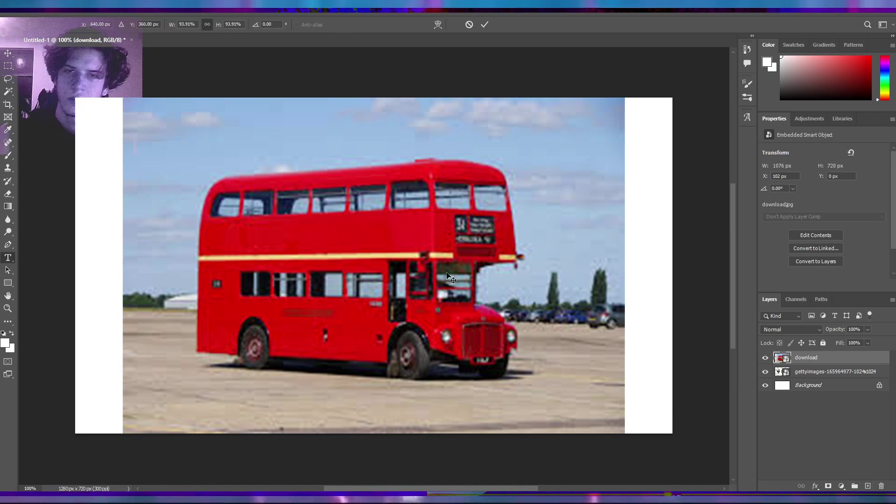
left_click_drag(445, 280, 284, 241)
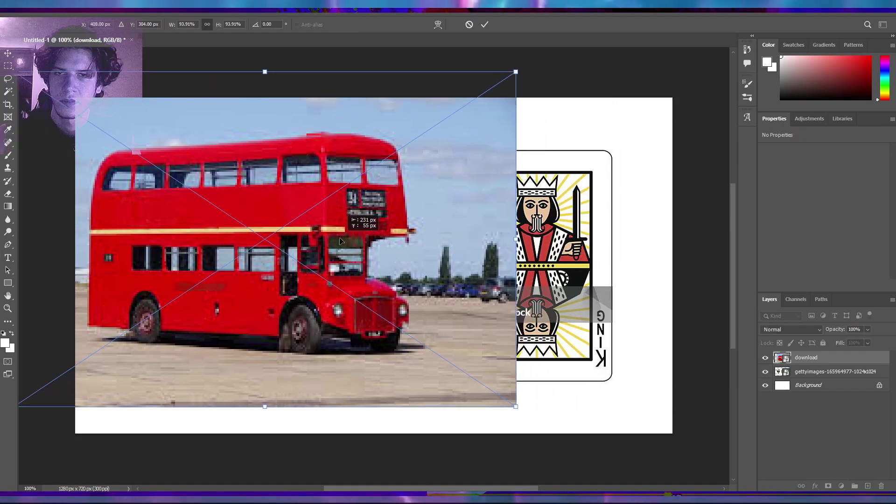
left_click_drag(516, 410, 637, 473)
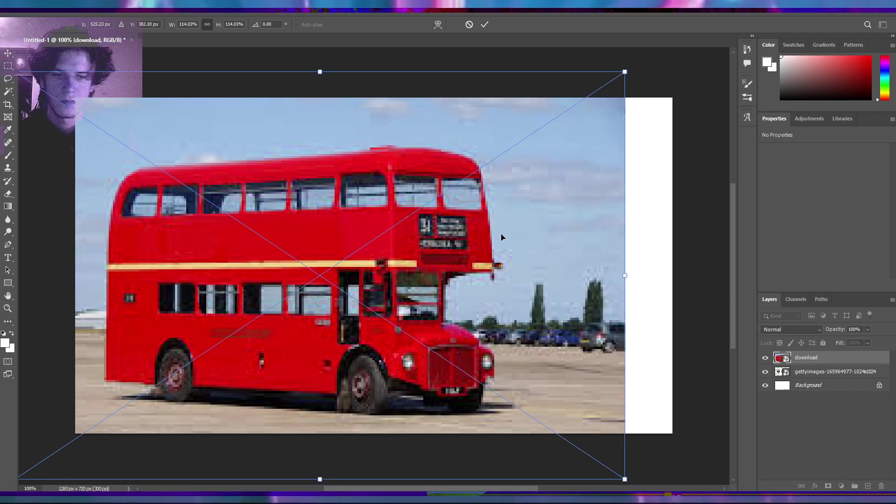
key("Return")
key("t")
key("alt+Tab")
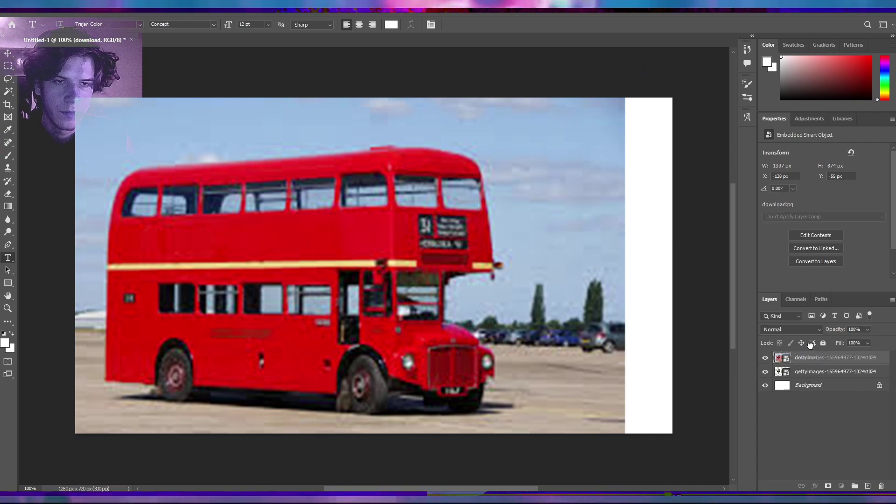
Step: Stack the card layer above the bus, scale it to 52% and tilt it about 33° over the bus
left_click(811, 373)
left_click_drag(794, 360, 796, 355)
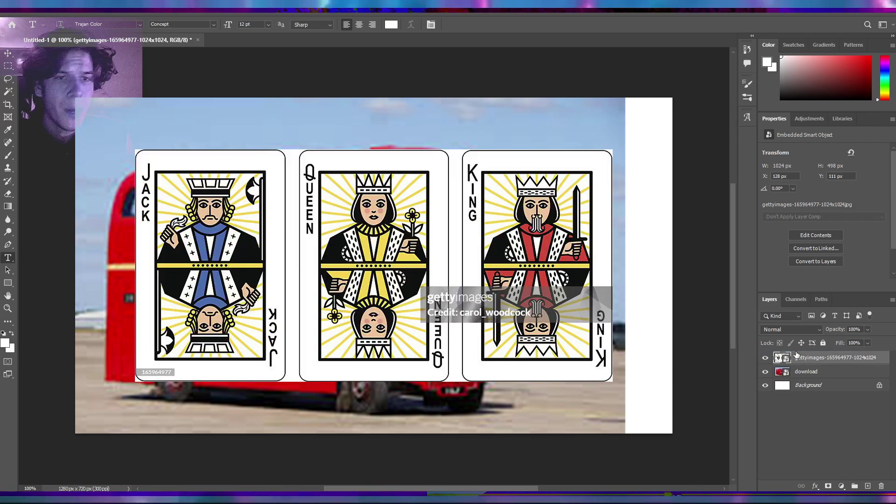
key("ctrl+t")
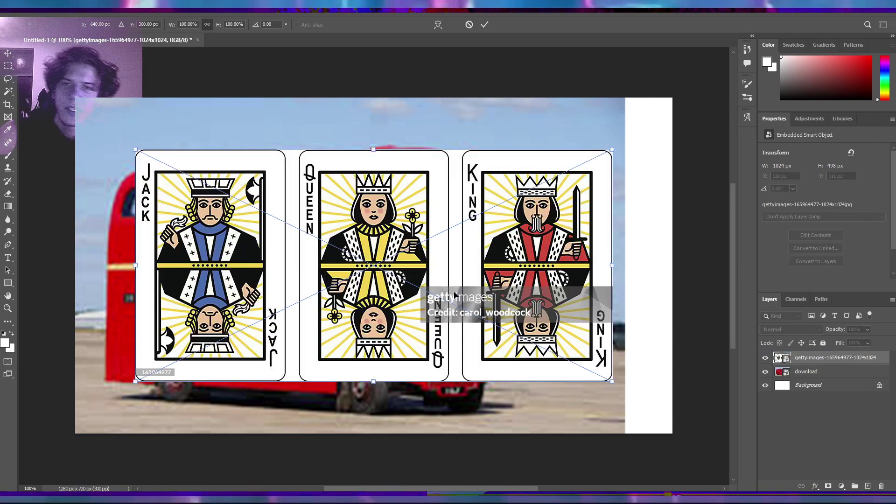
mouse_move(440, 260)
left_mouse_down()
mouse_move(596, 325)
mouse_move(514, 269)
left_mouse_up()
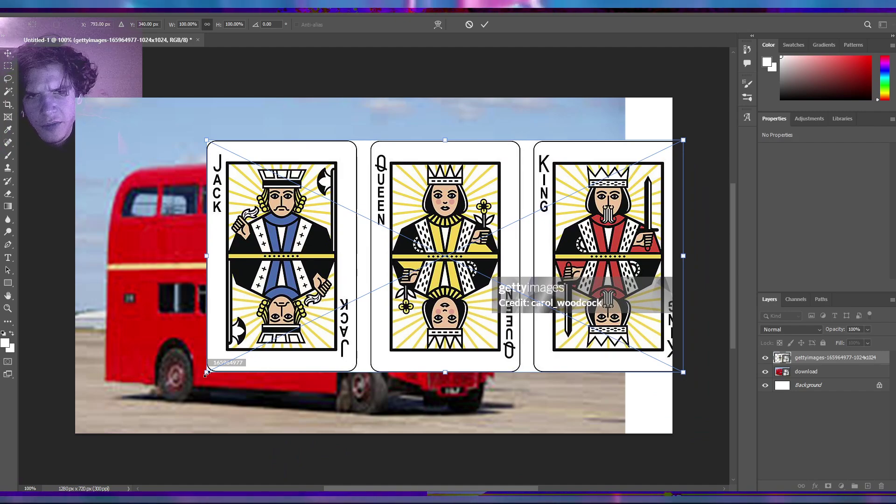
left_click_drag(206, 373, 434, 260)
left_click_drag(520, 184, 509, 260)
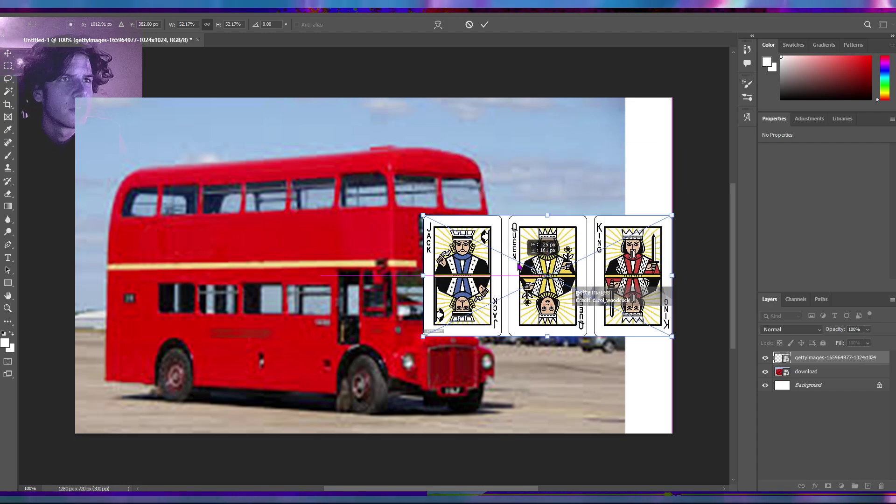
left_click_drag(600, 144, 739, 211)
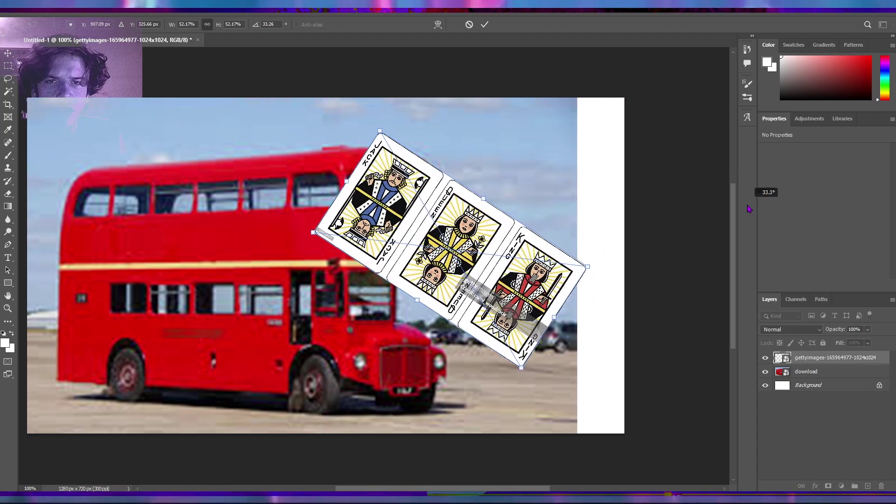
left_click_drag(490, 252, 508, 250)
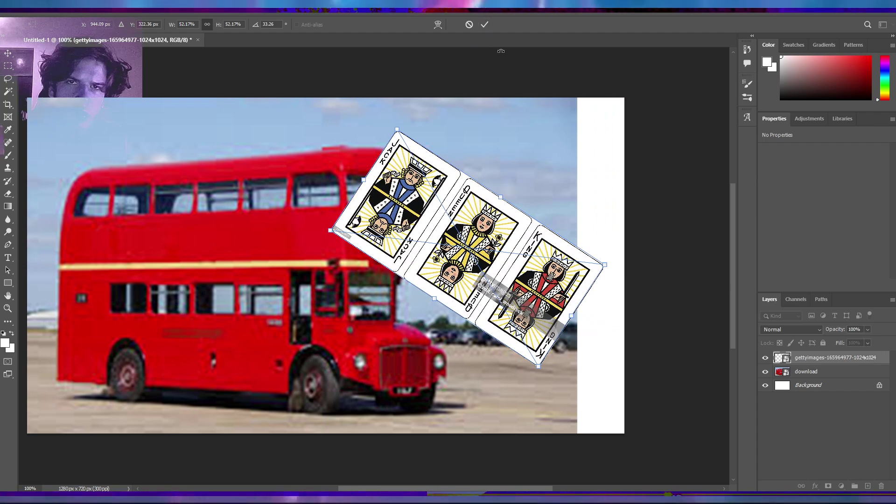
left_click(485, 25)
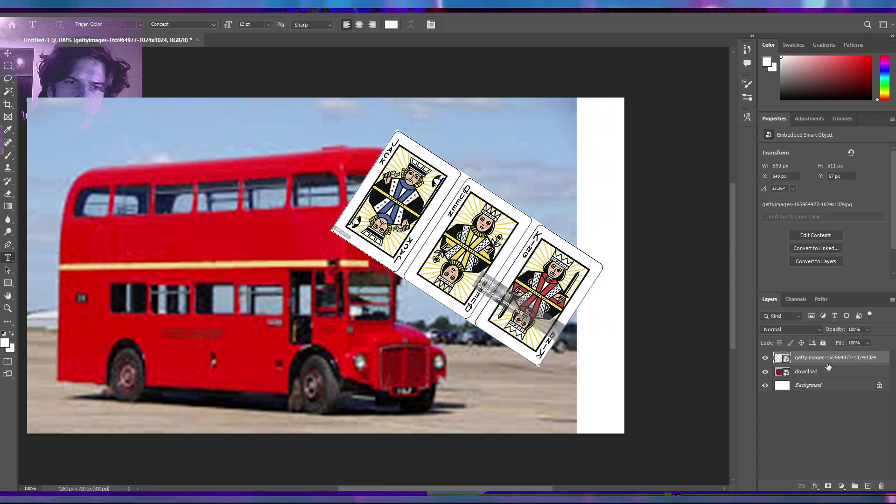
Step: Set the card layer's blend mode to Darken
left_click(782, 329)
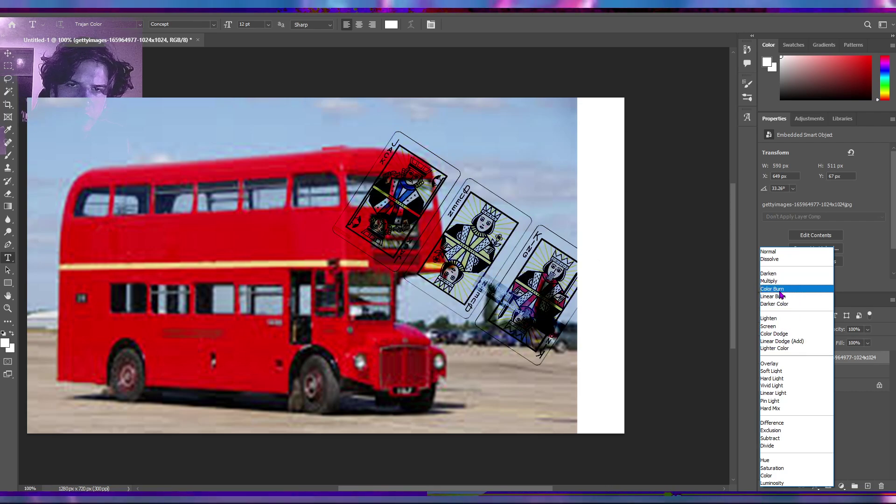
left_click(768, 274)
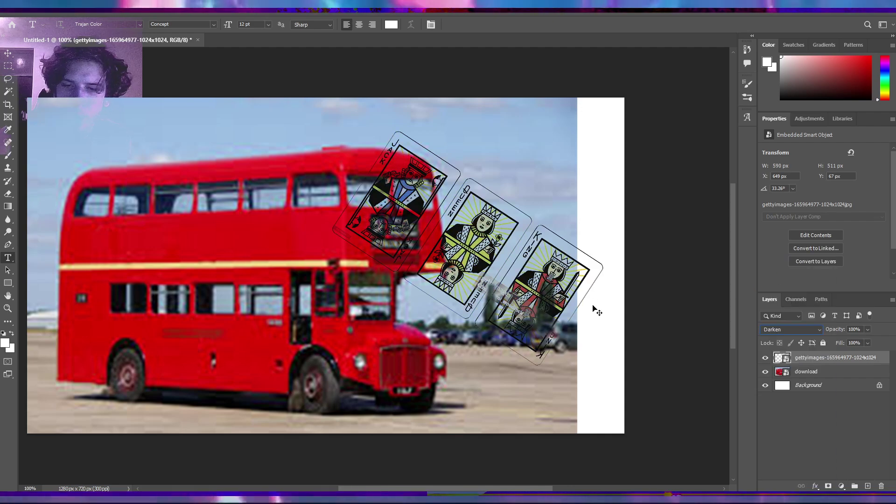
Step: Enlarge the card art to about 72% (815×707 px) and move it over the bus's upper deck
key("ctrl+t")
left_click_drag(603, 265, 587, 265)
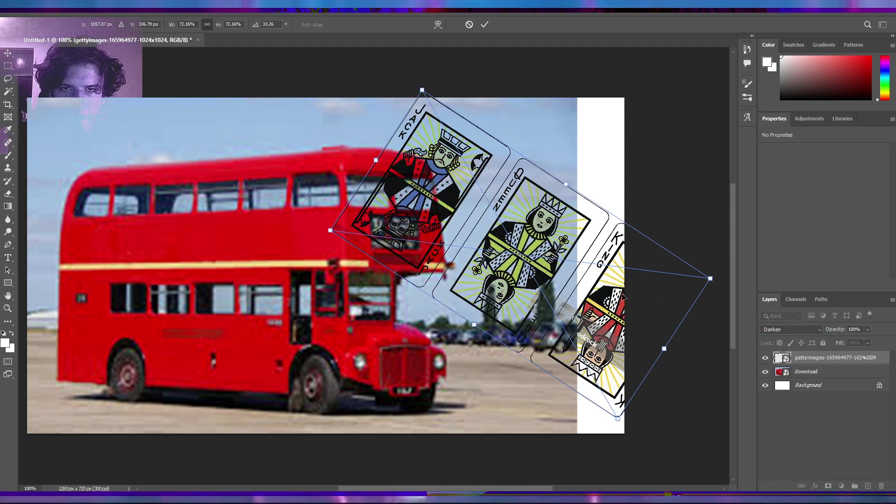
left_click_drag(486, 289, 516, 287)
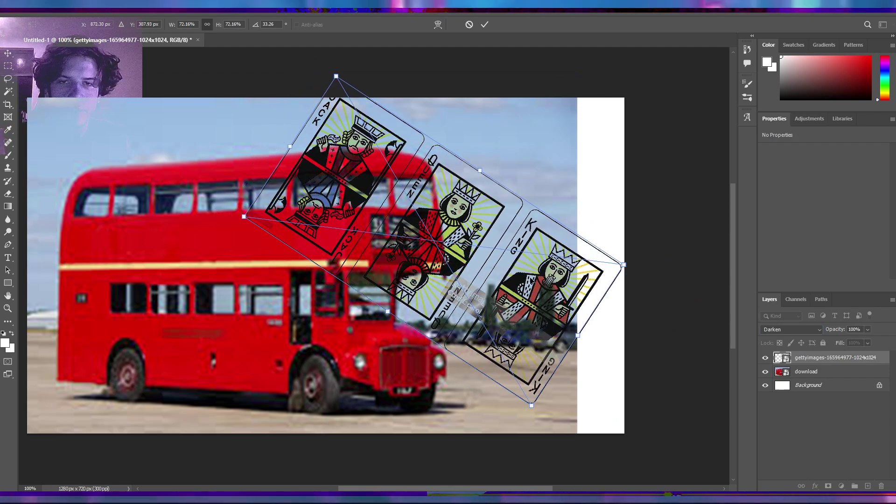
left_click(484, 24)
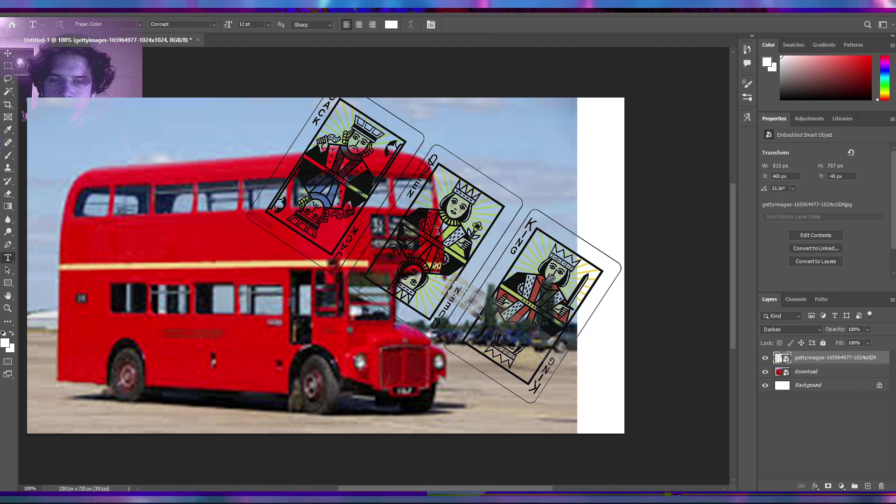
key("alt+Tab")
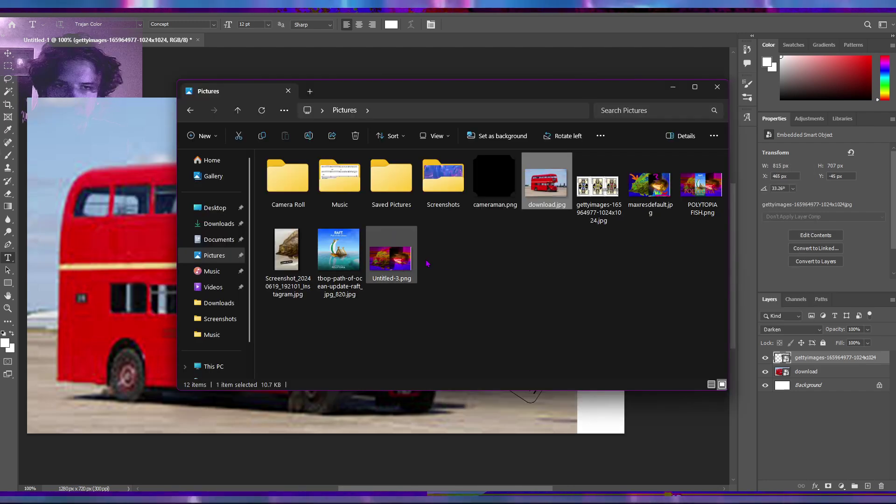
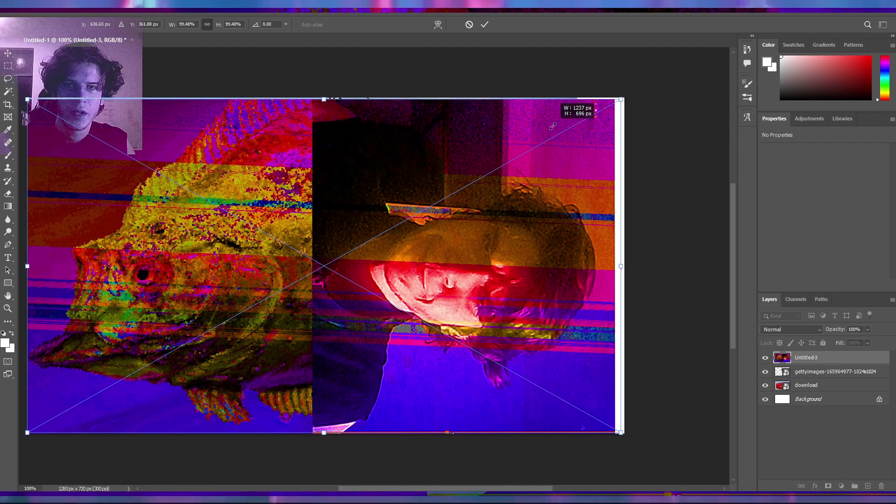
Step: Scale the glitched selfie down to about 57% and reposition it on the canvas
left_click_drag(626, 94, 366, 240)
left_click_drag(311, 298, 231, 252)
left_click_drag(301, 396, 259, 150)
mouse_move(193, 265)
left_mouse_down()
mouse_move(200, 287)
mouse_move(185, 341)
mouse_move(557, 384)
left_mouse_up()
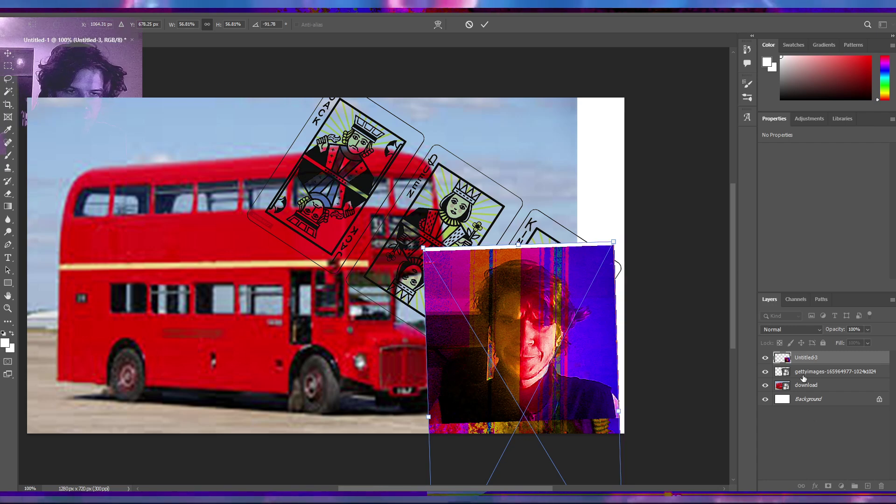
key("Return")
key("t")
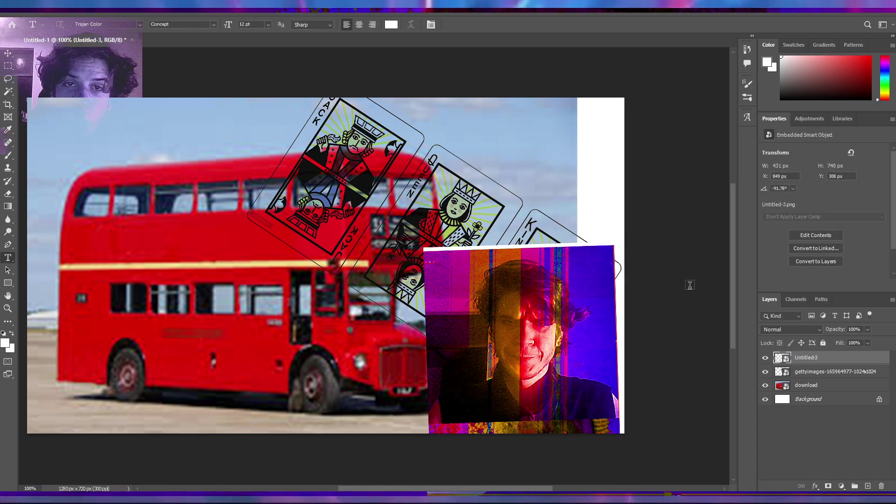
Step: Move the selfie layer beneath the playing cards and place it over the bus's left end
left_click_drag(807, 362, 797, 383)
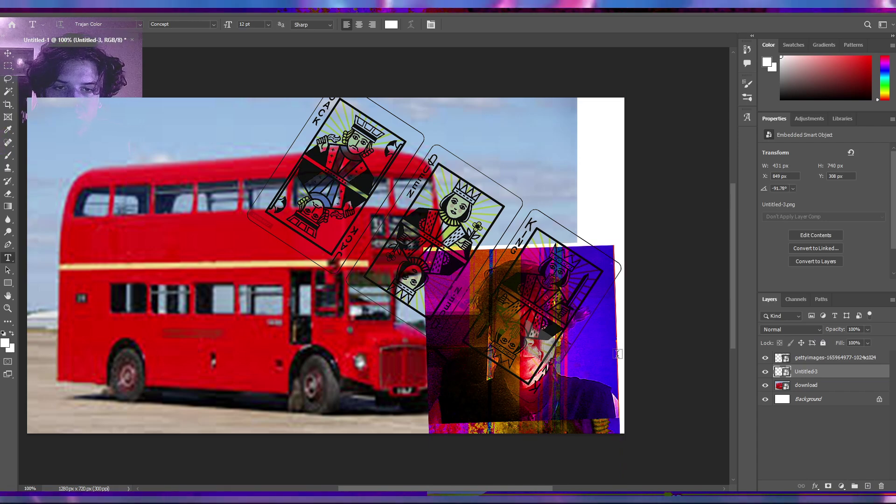
key("ctrl+t")
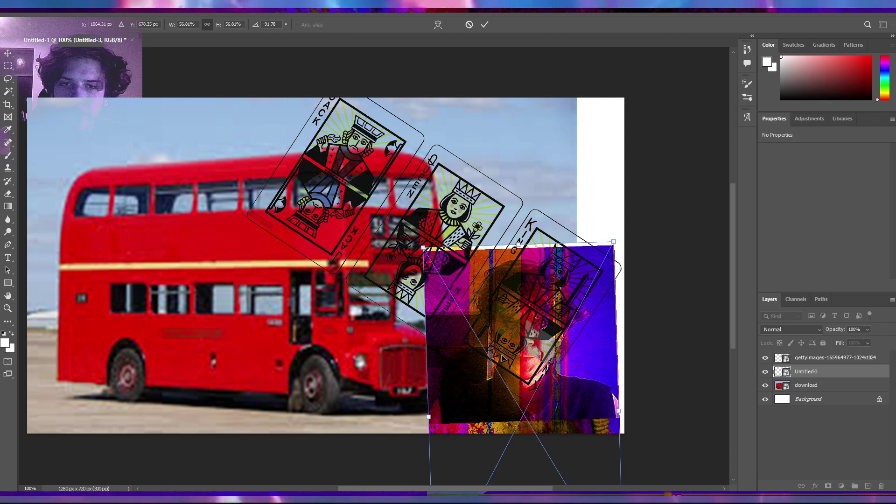
mouse_move(564, 377)
left_mouse_down()
mouse_move(140, 338)
mouse_move(175, 357)
left_mouse_up()
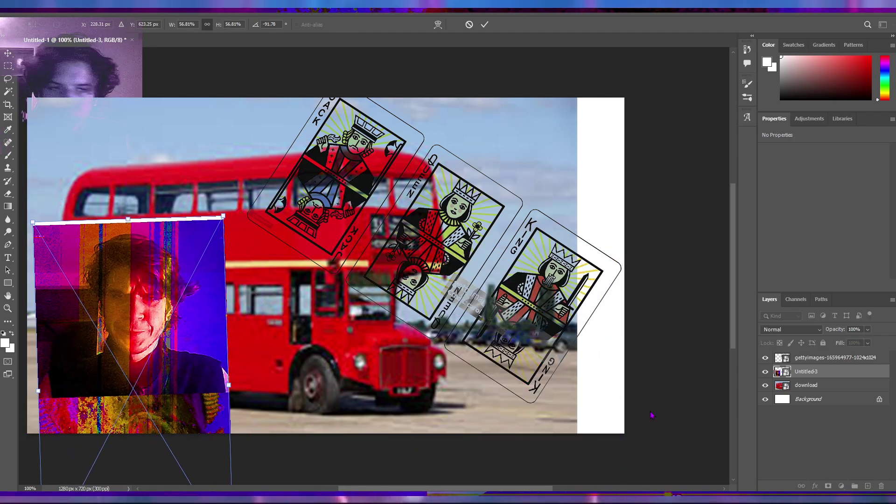
key("Return")
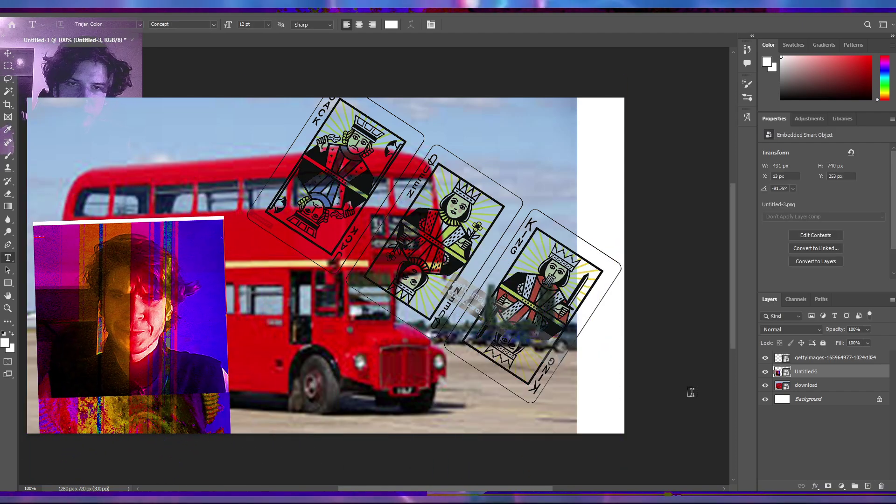
key("t")
Step: Set the Untitled-3 selfie layer to Exclusion blending and nudge it slightly right
left_click(772, 330)
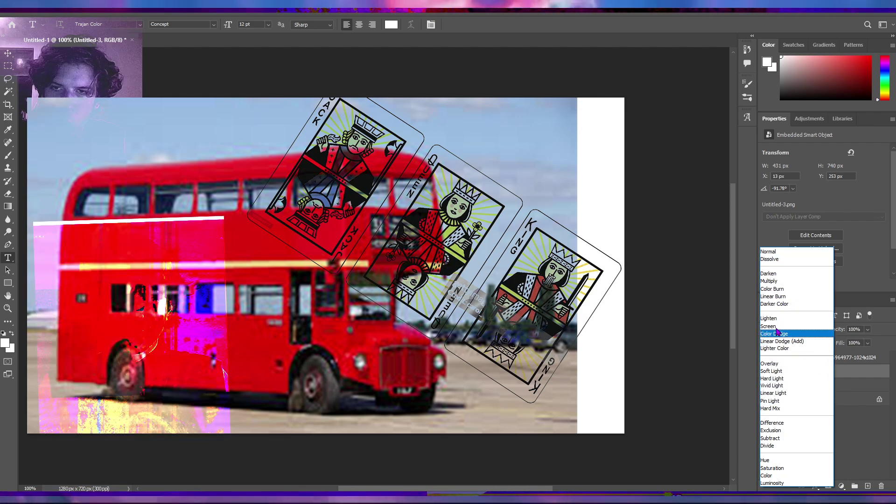
left_click(777, 430)
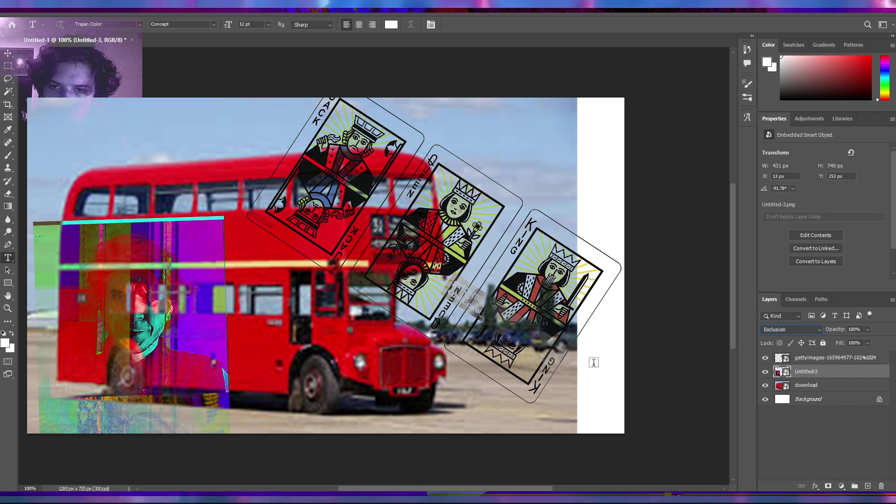
key("ctrl+t")
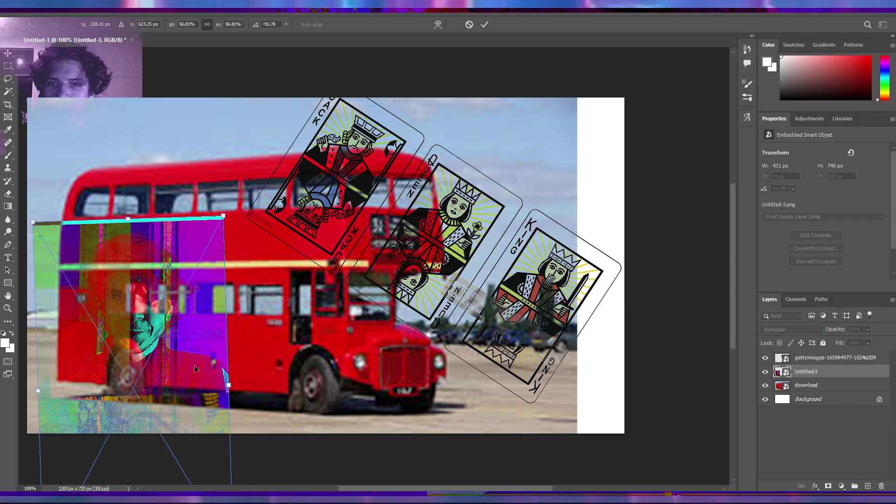
mouse_move(192, 368)
left_mouse_down()
mouse_move(245, 254)
mouse_move(219, 380)
mouse_move(191, 373)
left_mouse_up()
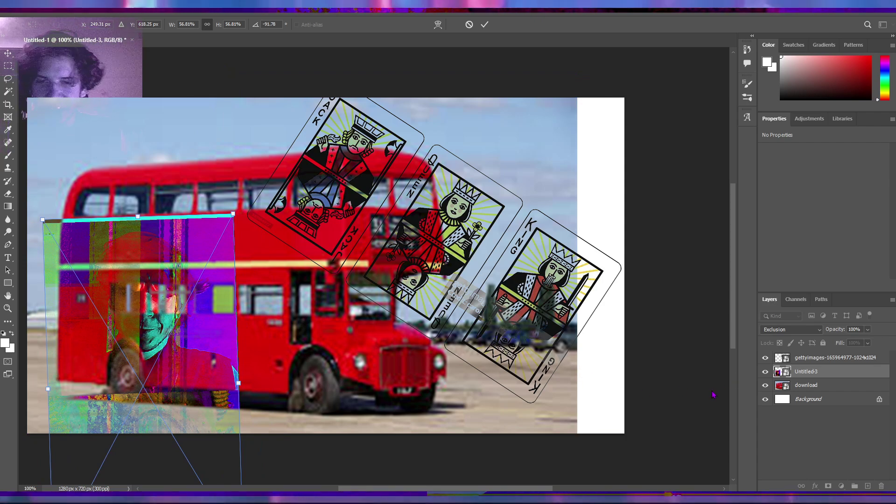
Step: Duplicate the selfie layer, set the copy to Normal, and keep it above the original
key("Return")
key("t")
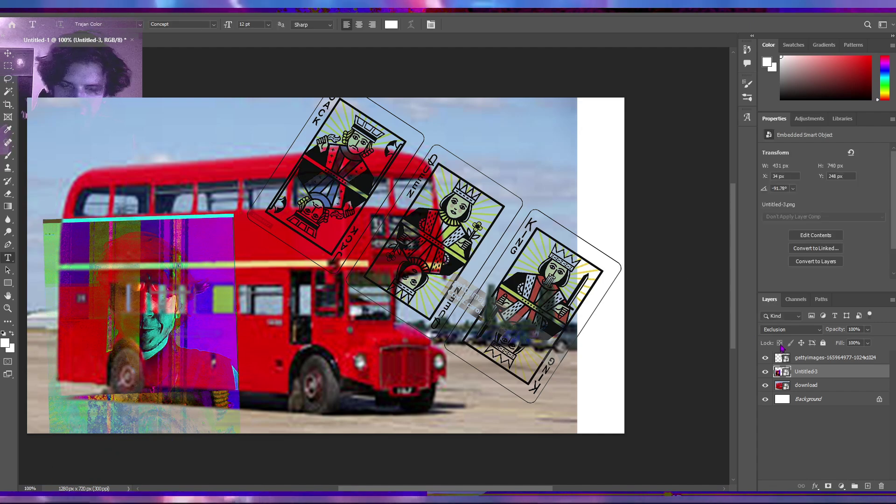
key("ctrl+j")
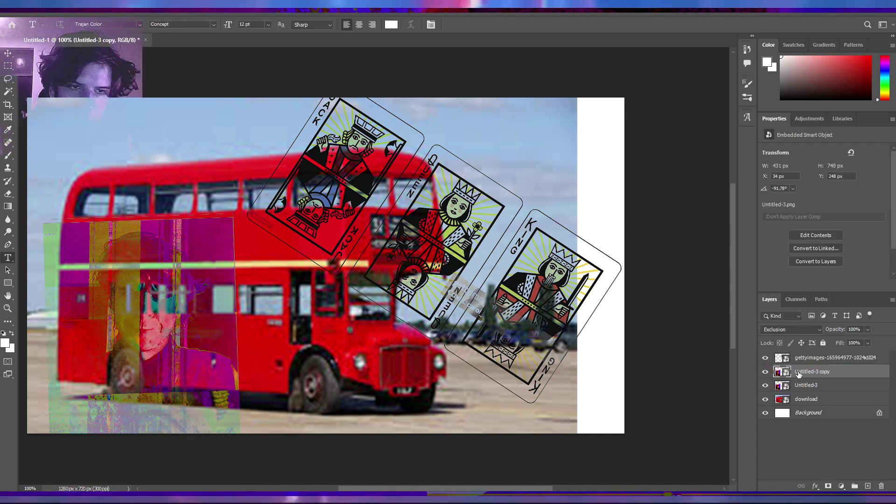
left_click(782, 329)
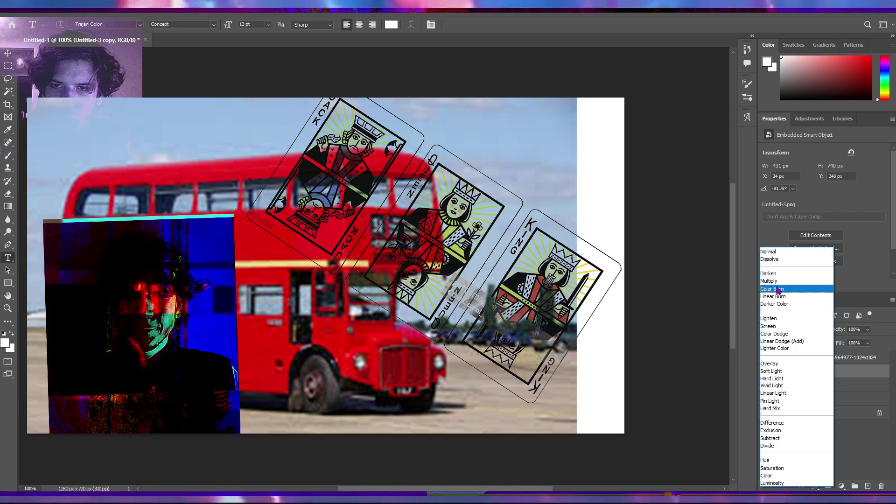
left_click(768, 251)
left_click_drag(796, 380, 804, 399)
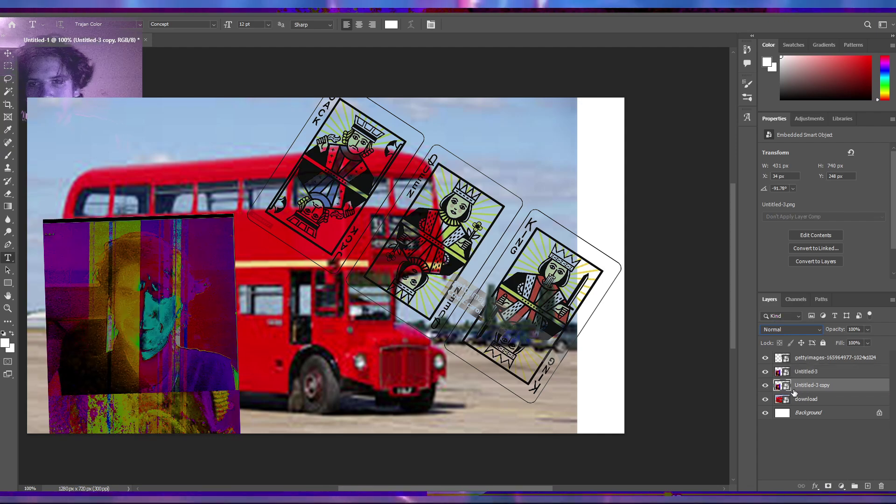
left_click_drag(802, 389, 802, 378)
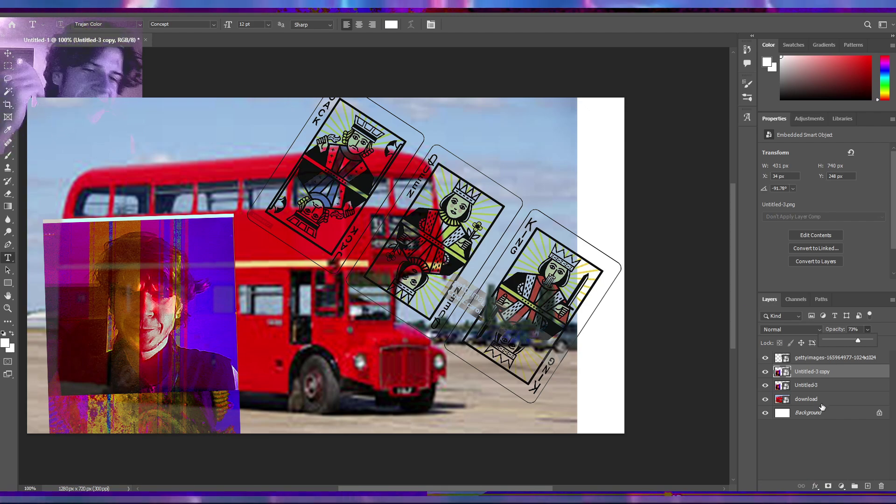
Step: Duplicate the gettyimages playing cards layer and test an offset on the copy
left_click(803, 361)
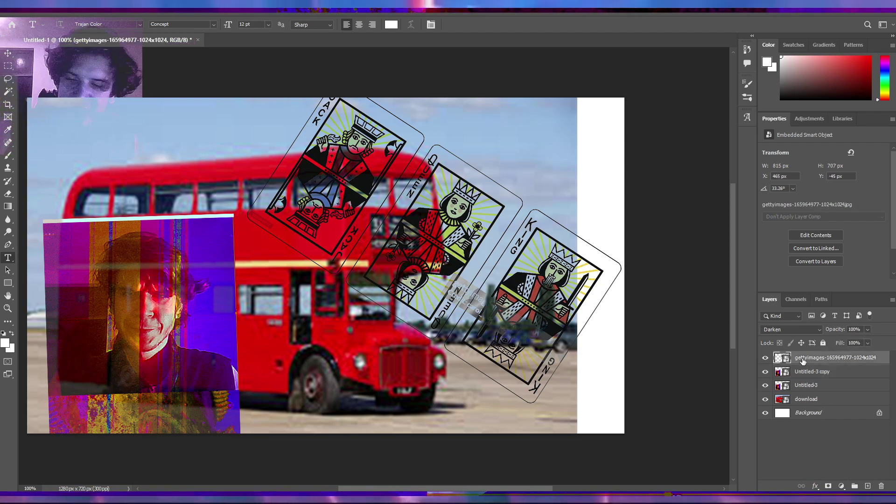
left_click_drag(803, 362, 803, 369)
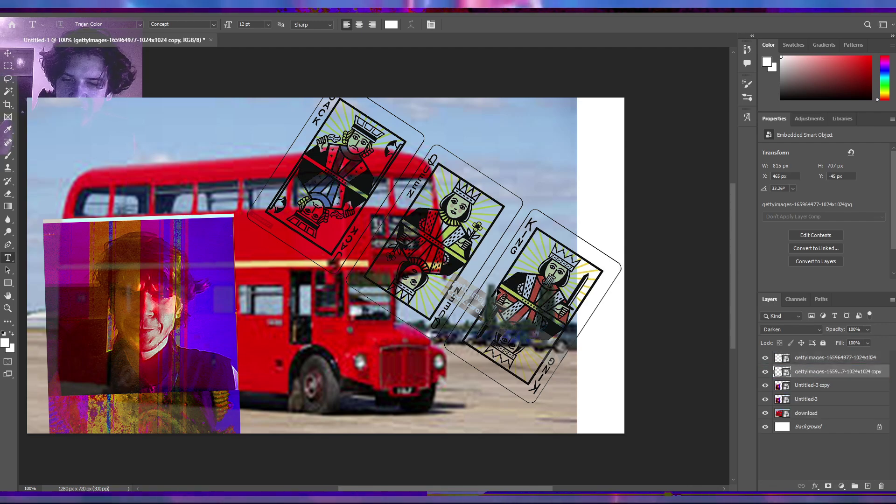
key("ctrl+t")
left_click_drag(498, 294, 466, 281)
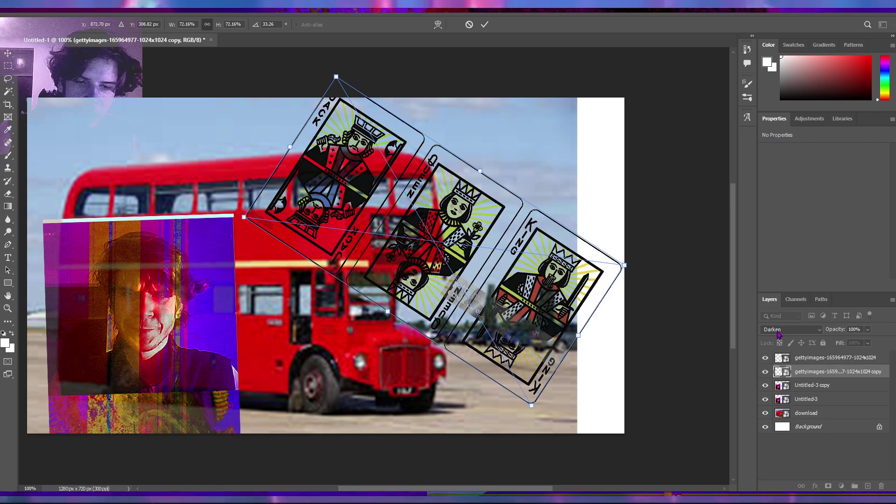
key("Return")
key("t")
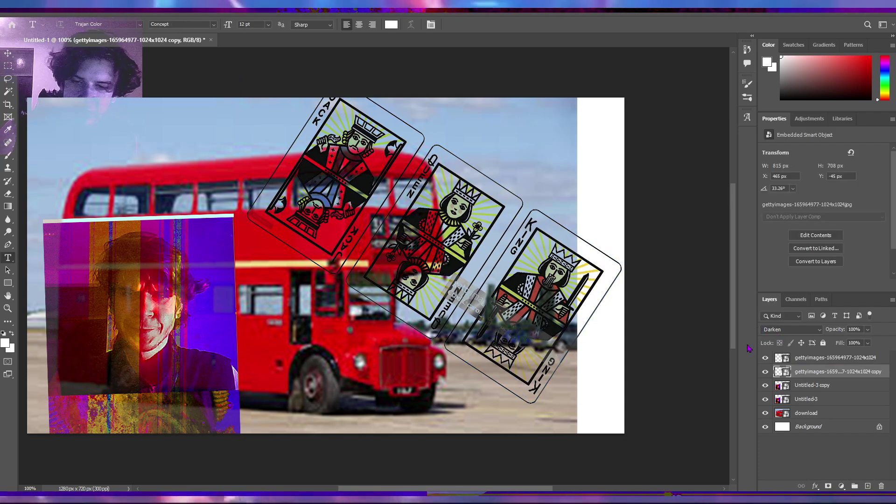
key("ctrl+t")
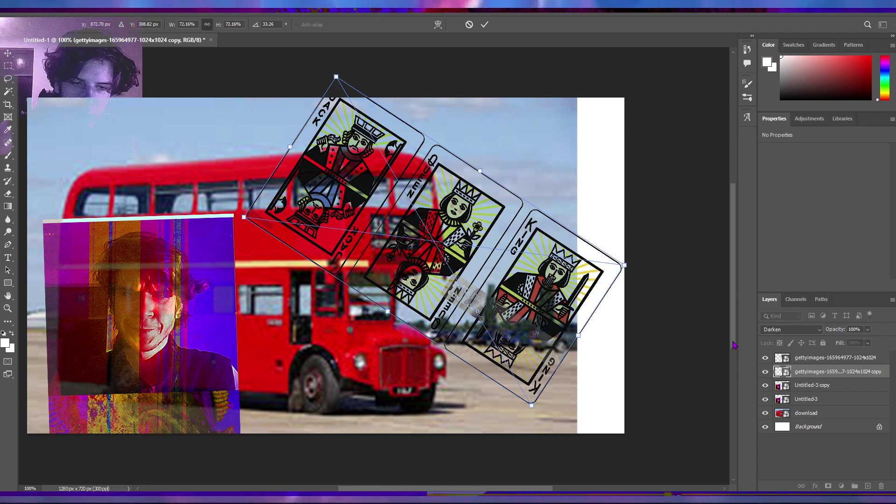
key("Return")
key("t")
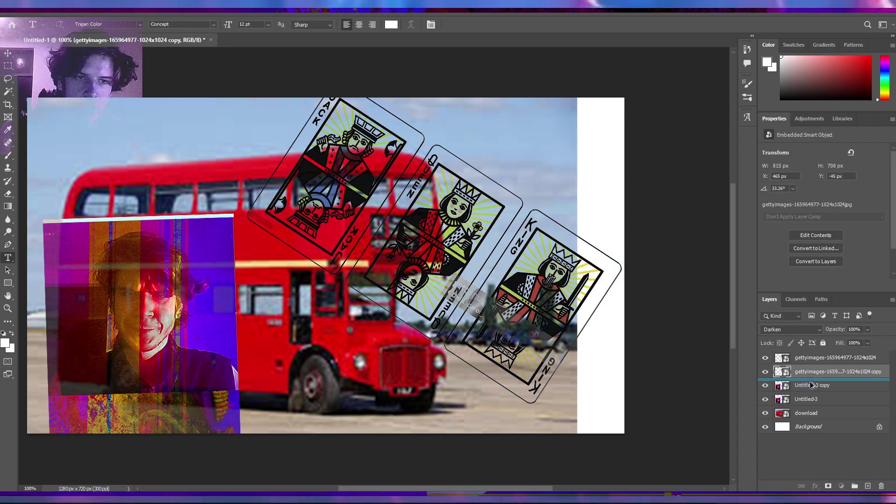
Step: Make a second playing cards copy and offset it a few pixels
key("ctrl+j")
key("ctrl+t")
left_click_drag(501, 284, 508, 290)
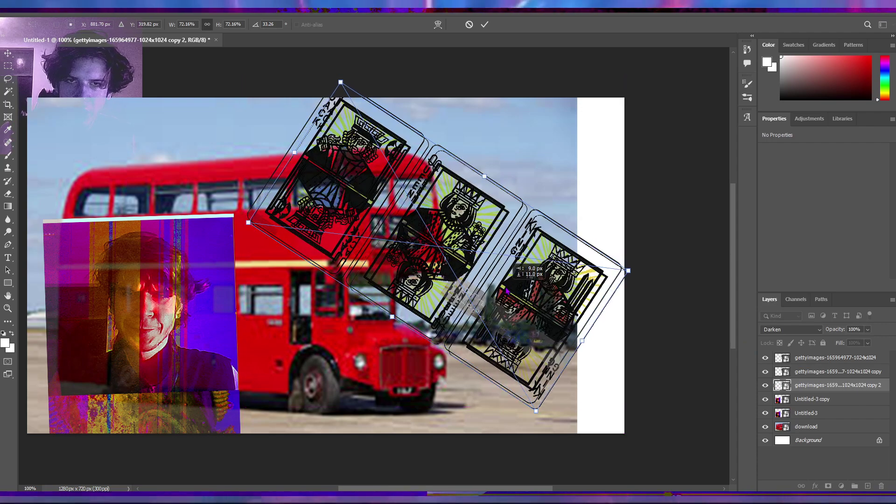
left_click_drag(508, 290, 501, 288)
Step: Create the 'BALATRO BOB' text layer across the lower canvas, its box trimmed to fit
left_click(484, 24)
key("t")
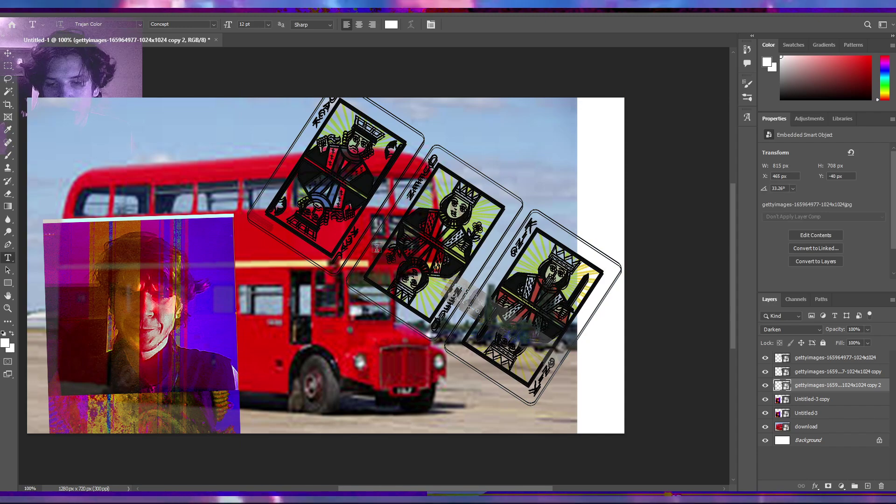
left_click_drag(231, 327, 593, 409)
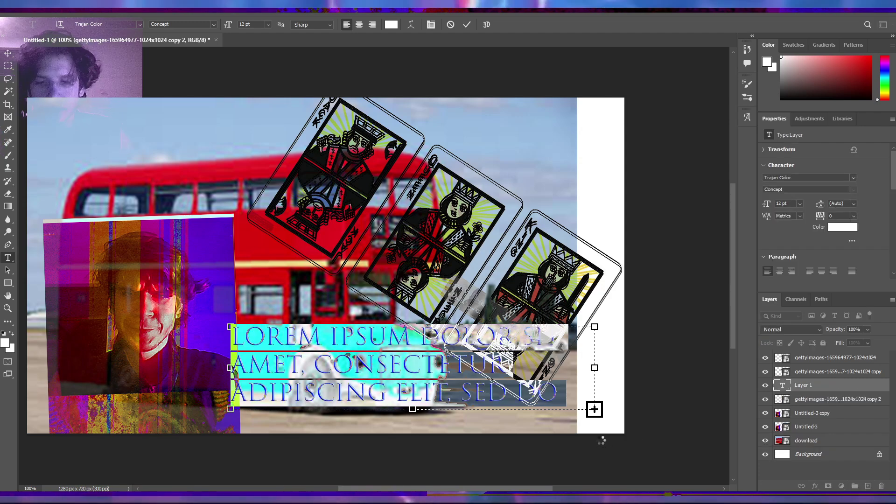
type("BALAT")
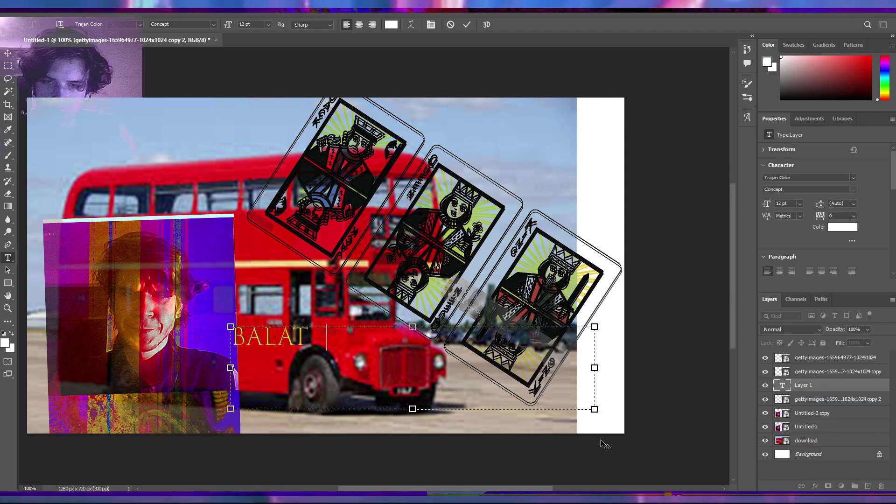
type("RO BOB")
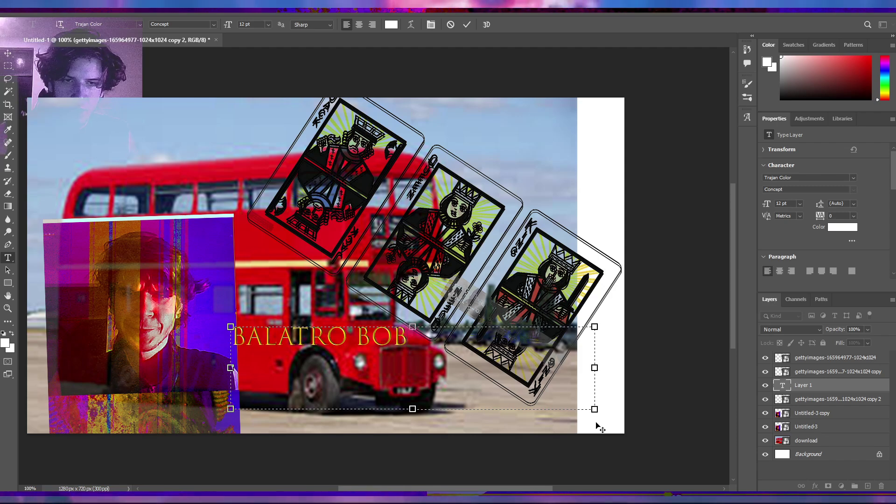
mouse_move(595, 405)
left_mouse_down()
mouse_move(483, 369)
mouse_move(432, 337)
left_mouse_up()
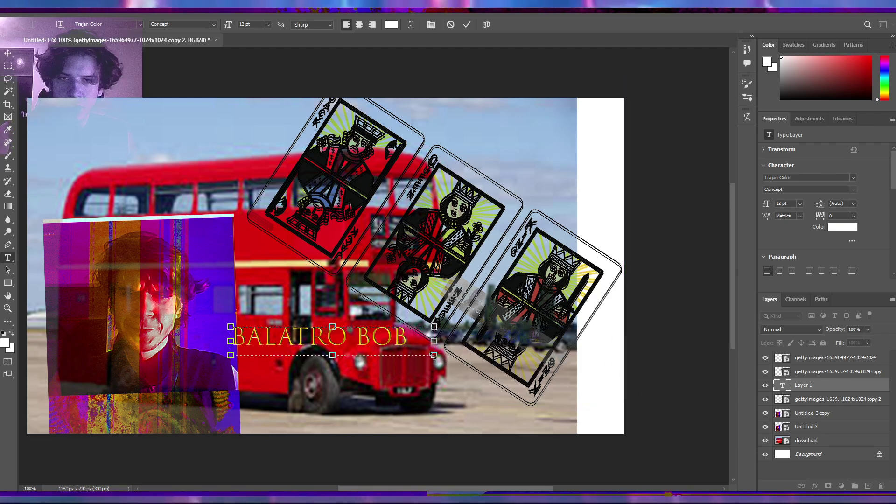
left_click(443, 358)
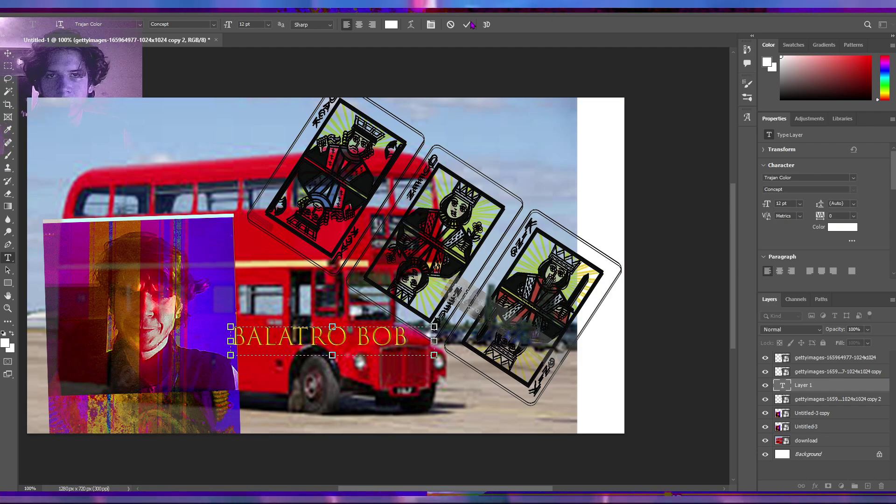
Step: Scale the BALATRO BOB caption to about 199% and move it lower on the canvas
key("ctrl+t")
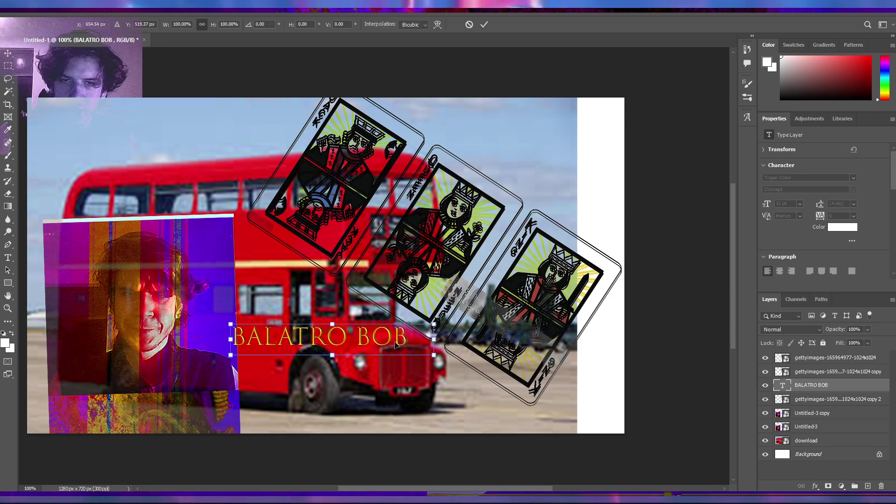
mouse_move(434, 355)
left_mouse_down()
mouse_move(465, 392)
mouse_move(441, 390)
left_mouse_up()
key("Return")
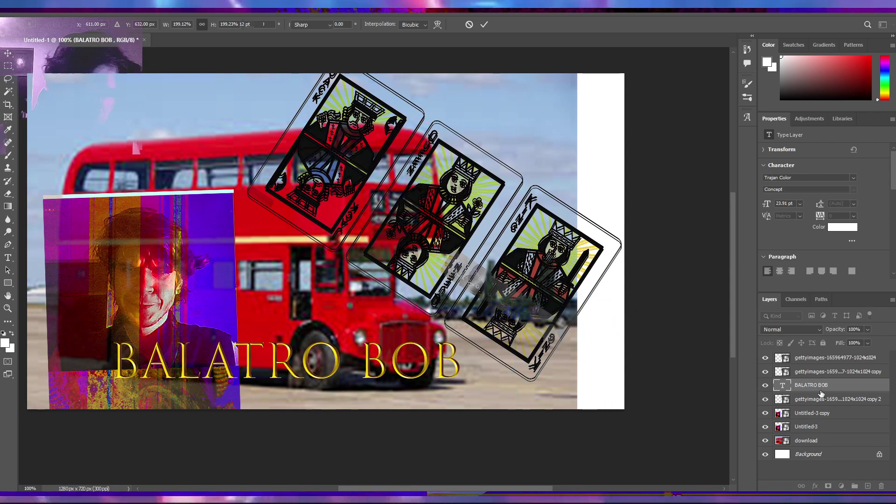
right_click(817, 386)
left_click(827, 386)
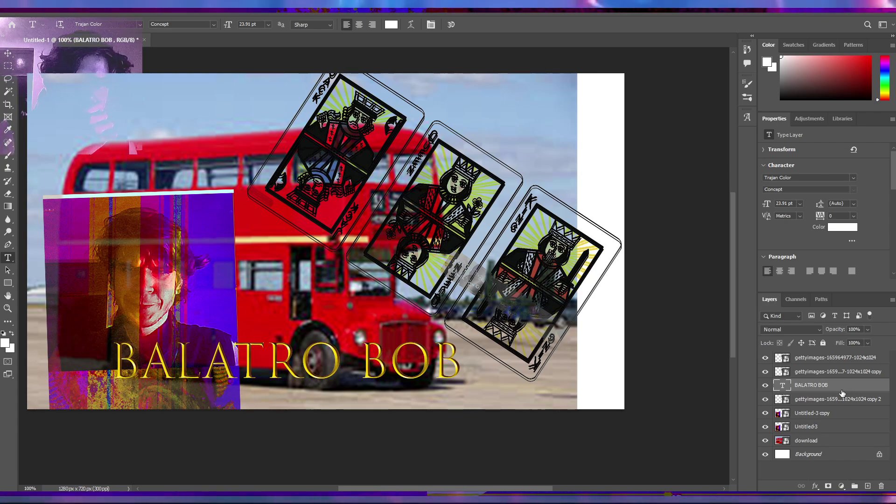
Step: Add an Outer Glow to BALATRO BOB: Size 35 px, Spread 11%, Opacity 100%, Noise 8%
double_click(854, 387)
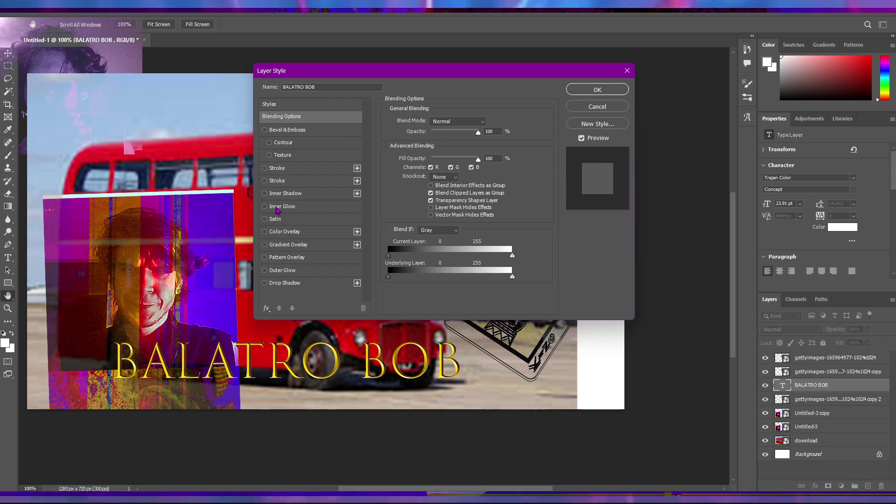
left_click(264, 271)
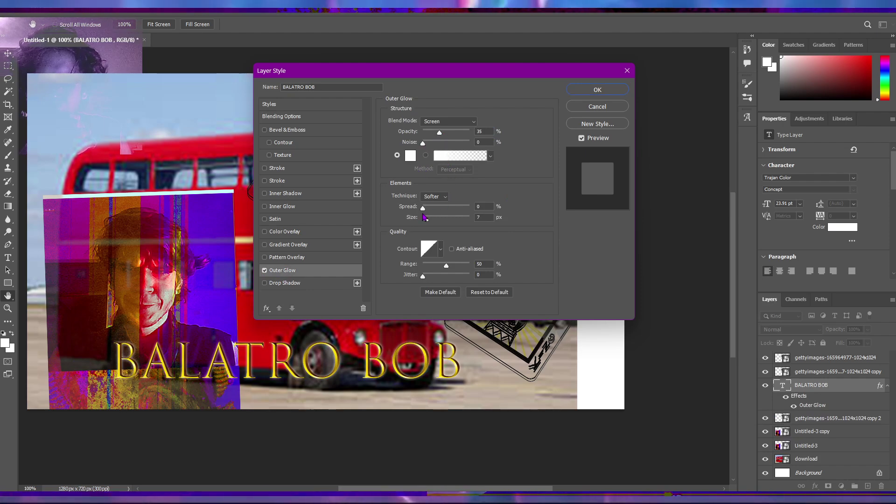
left_click_drag(425, 219, 434, 221)
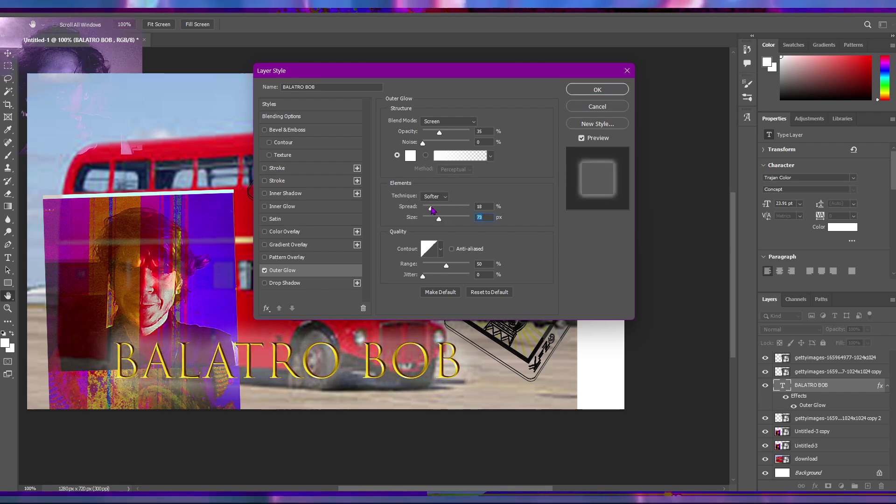
left_click_drag(423, 208, 432, 222)
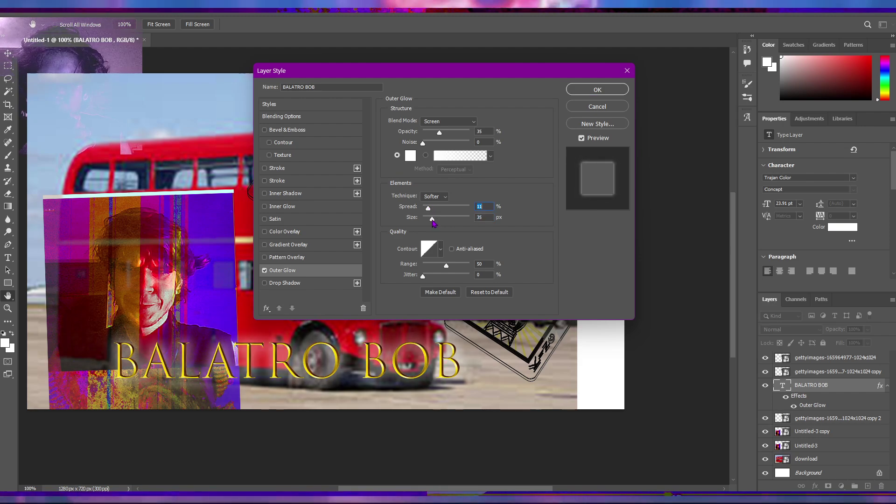
left_click(432, 220)
left_click_drag(438, 133, 490, 140)
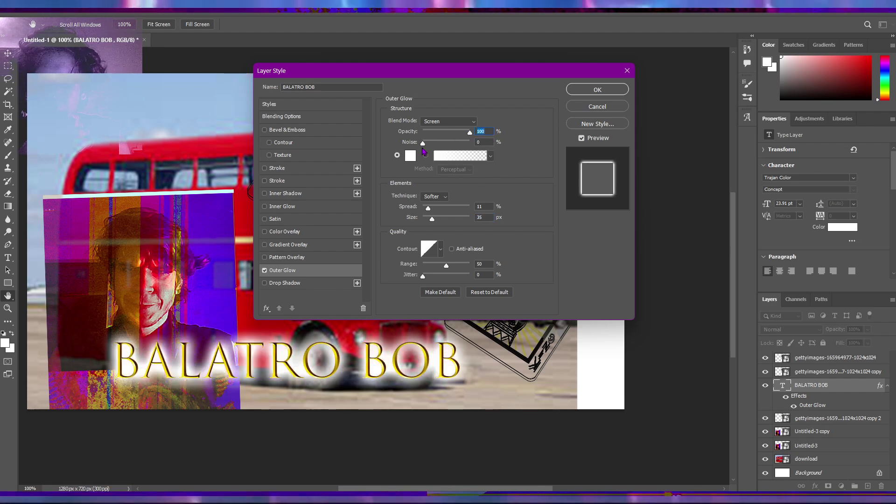
left_click_drag(431, 145, 427, 151)
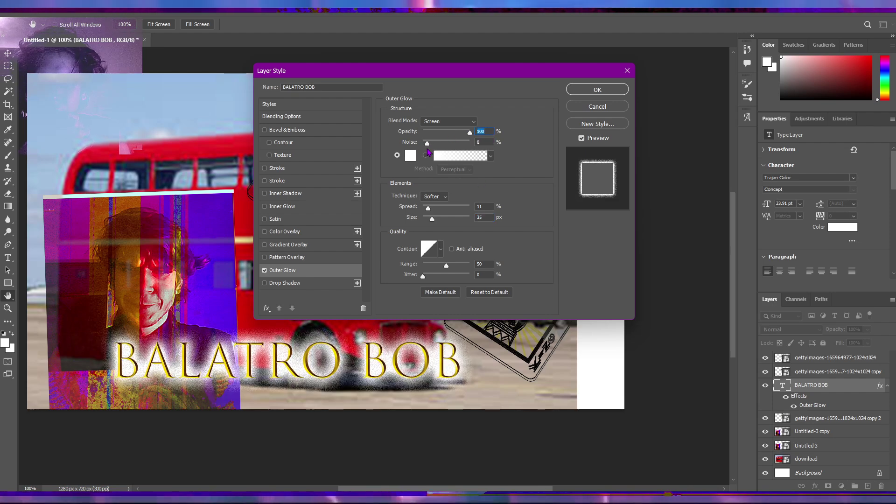
left_click(429, 152)
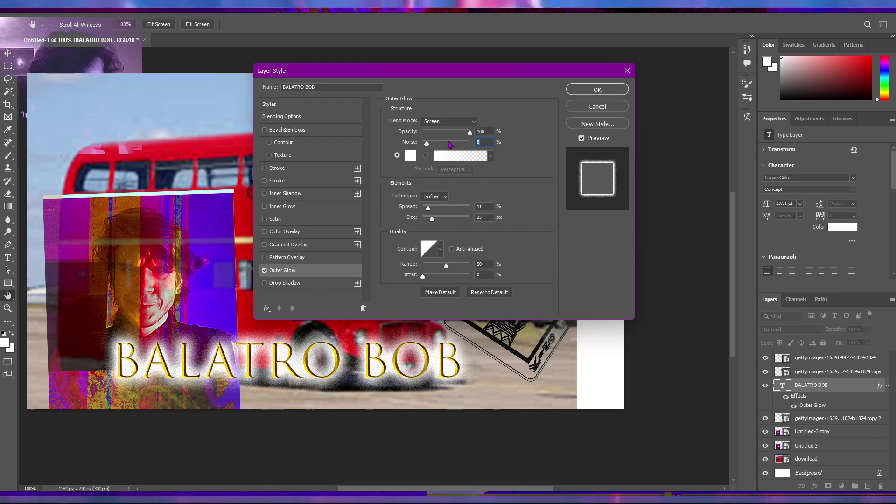
Step: Set the outer glow blend mode to Linear Burn after trying Multiply and Darken
left_click(445, 122)
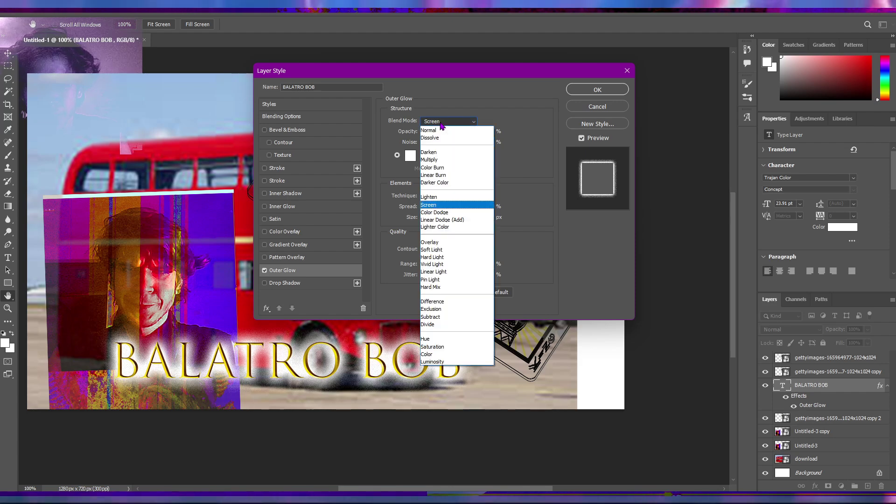
left_click(447, 159)
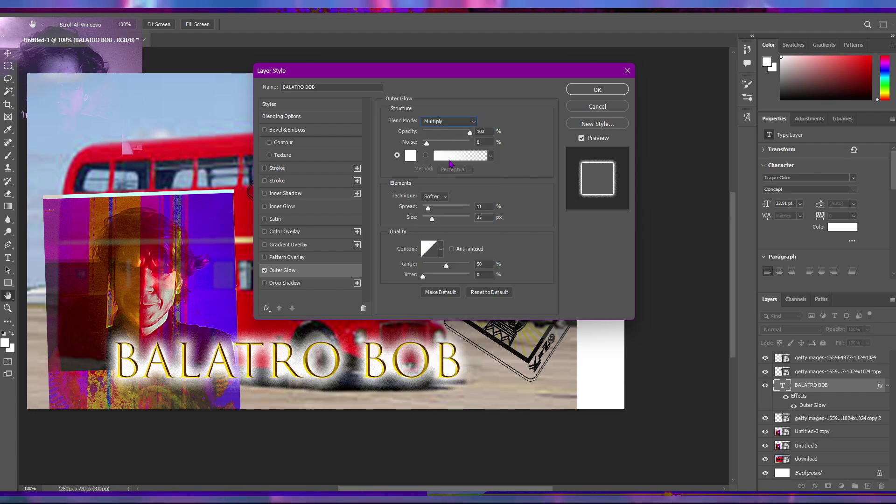
left_click(448, 121)
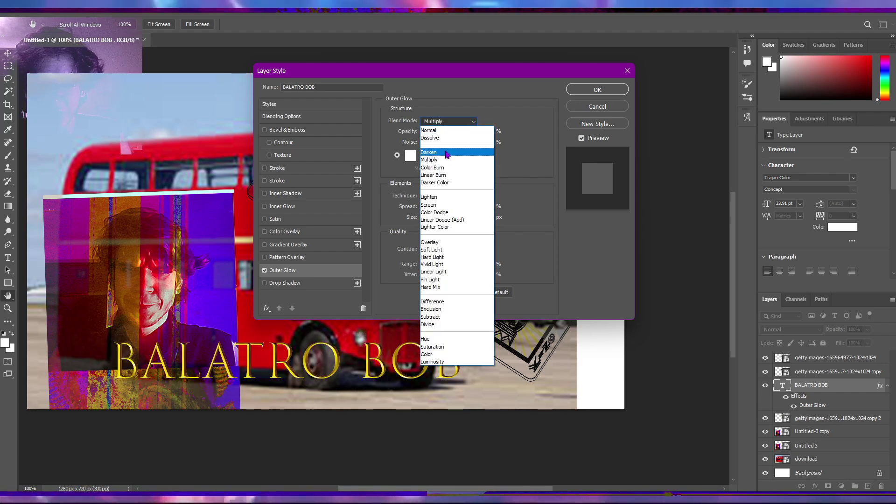
left_click(448, 152)
left_click(448, 122)
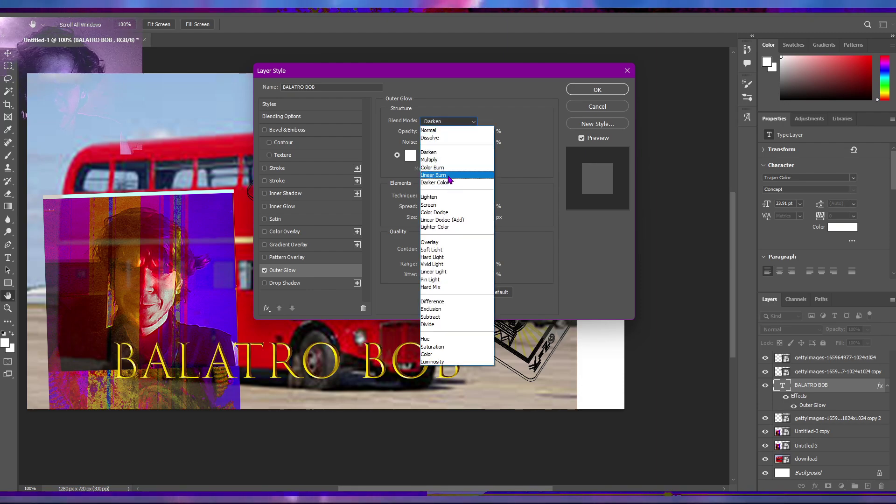
left_click(448, 176)
left_click(453, 121)
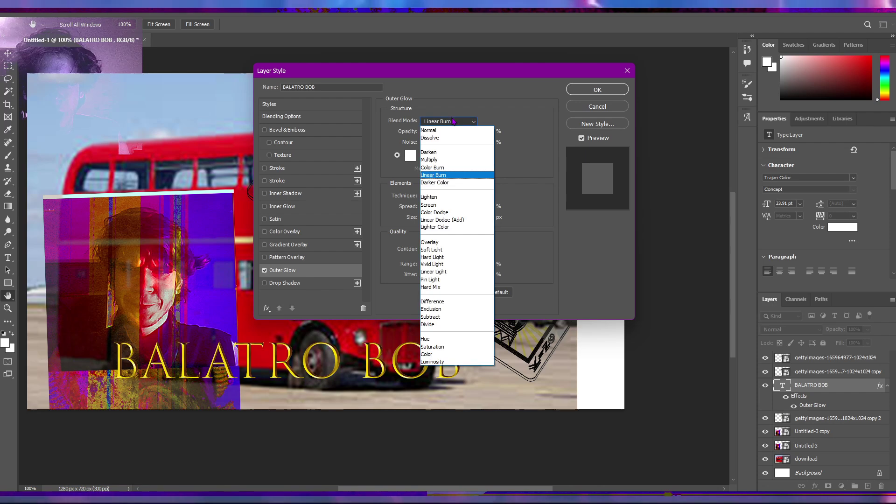
left_click(479, 131)
Step: Pick the teal glow colour #00dfc2 in the Color Picker
left_click(409, 156)
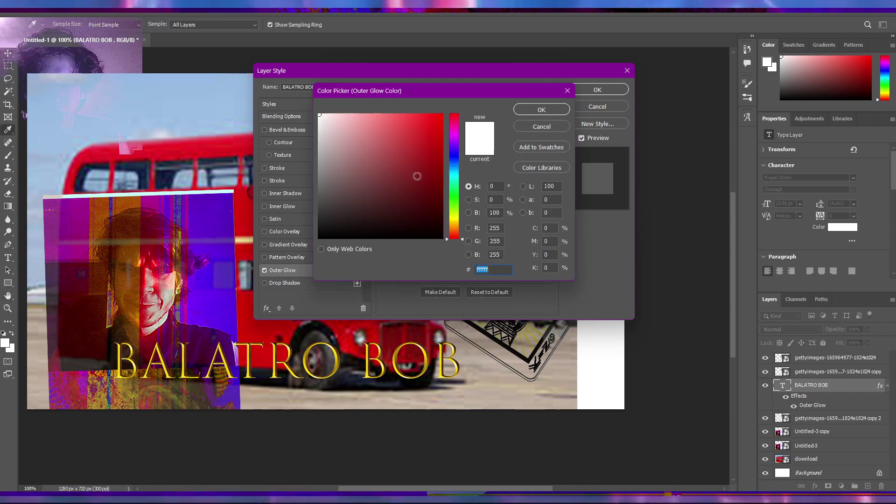
left_click(443, 129)
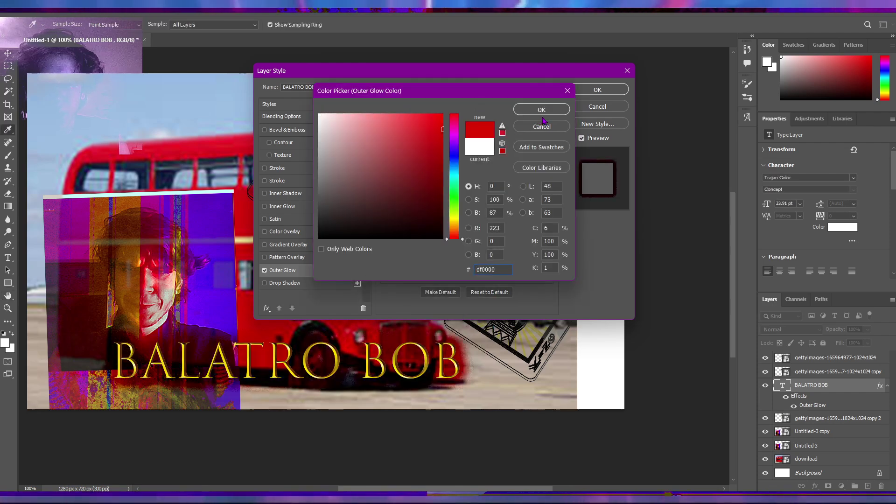
left_click_drag(459, 170, 459, 179)
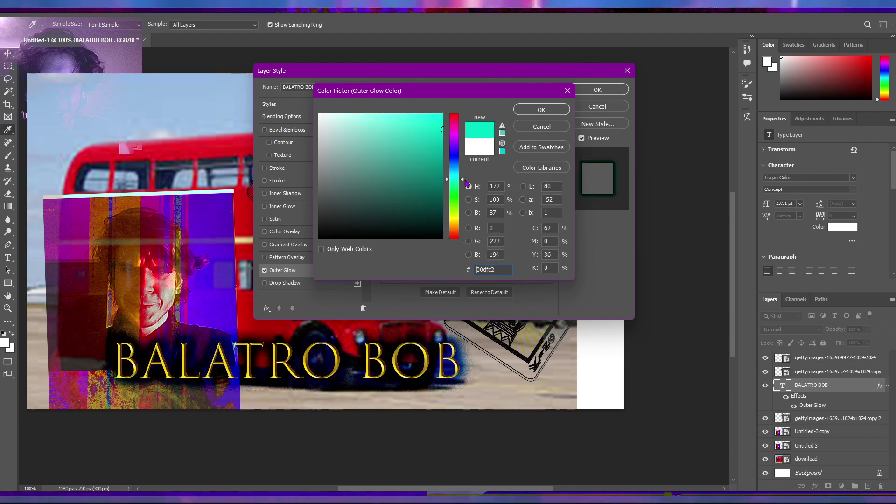
Step: Keep the teal glow colour, switch the glow to Lighter Color, and apply the style
left_click(556, 109)
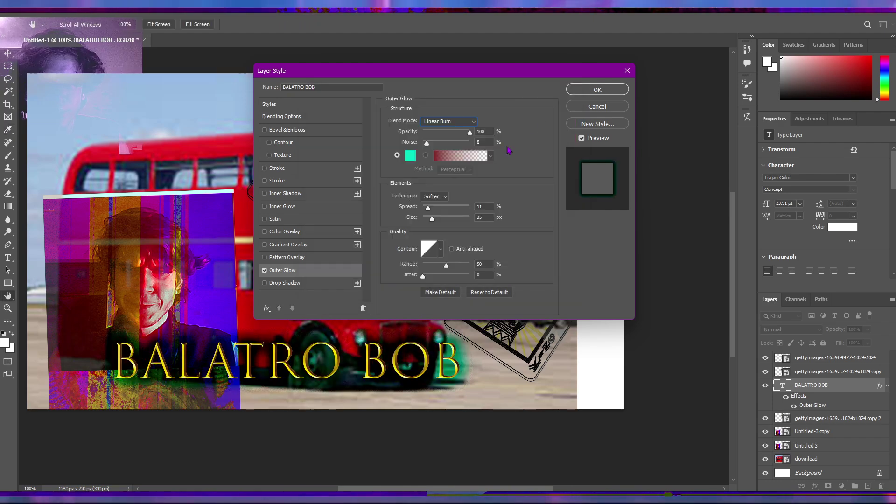
left_click(454, 125)
left_click(441, 232)
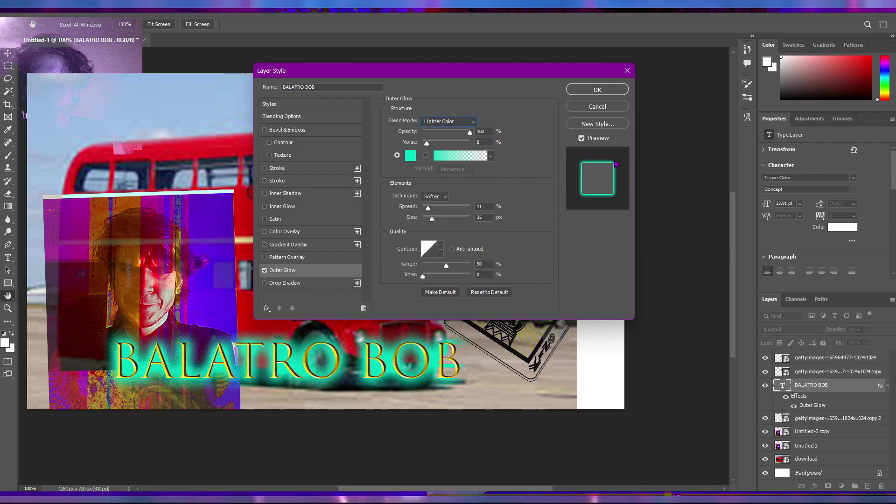
left_click(598, 89)
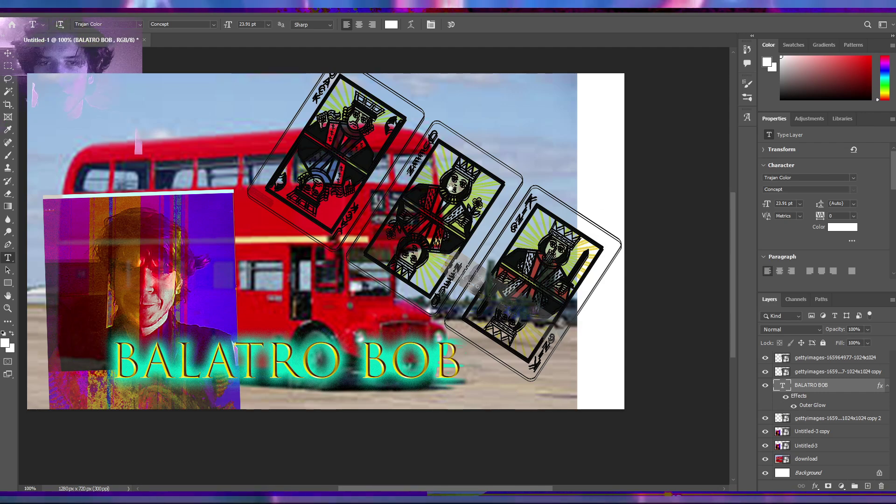
left_click_drag(450, 188, 536, 300)
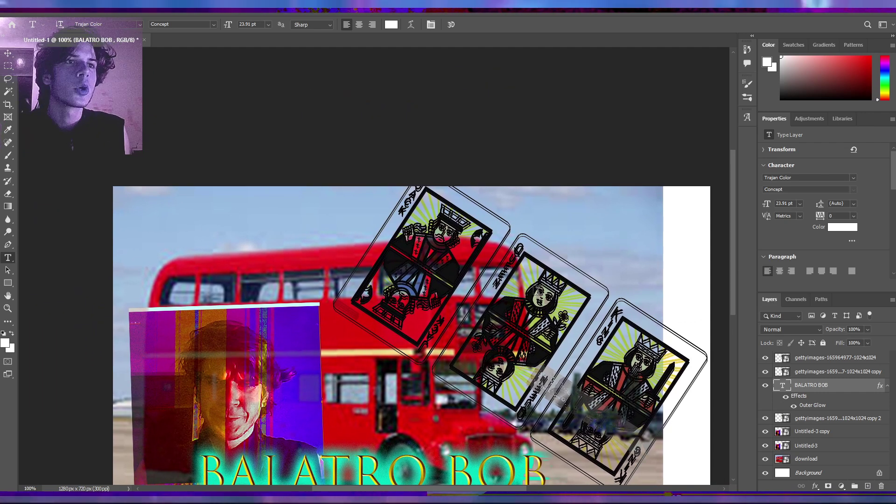